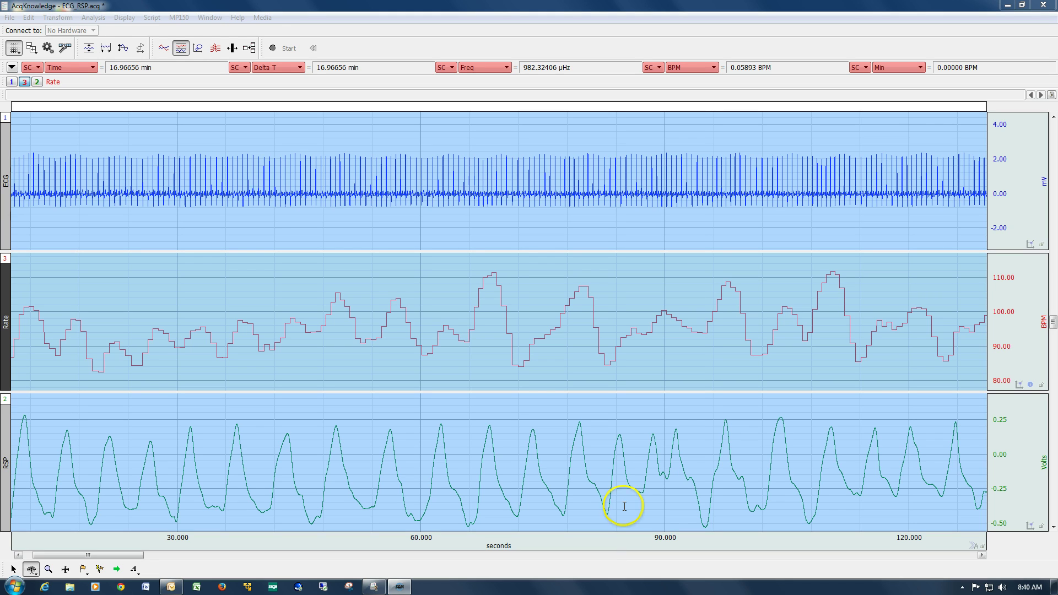
Open the Transform menu for the Rate channel in ECG_RSP.acq.
click(58, 17)
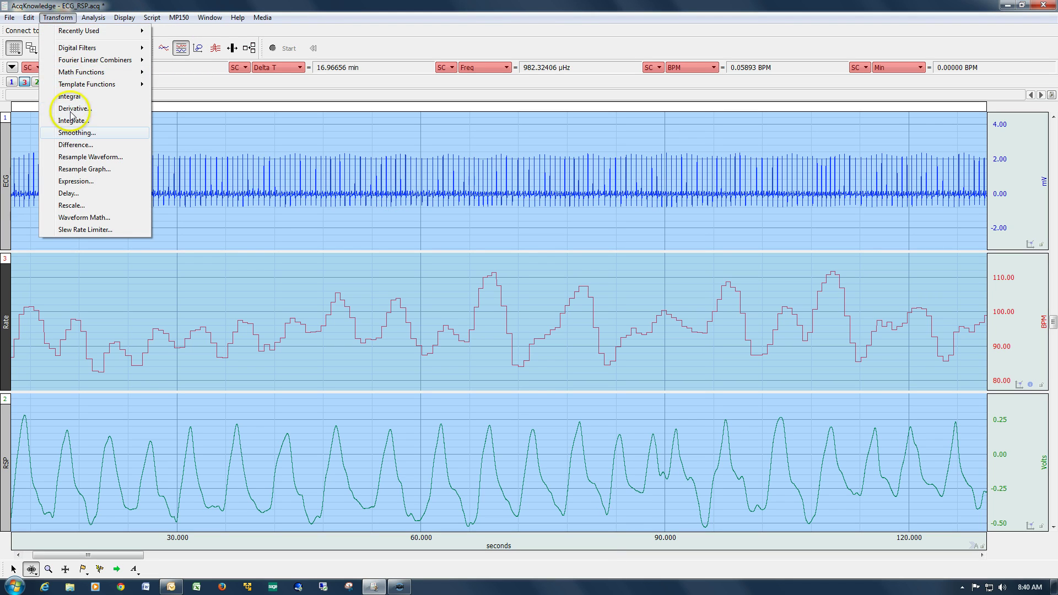
click(75, 134)
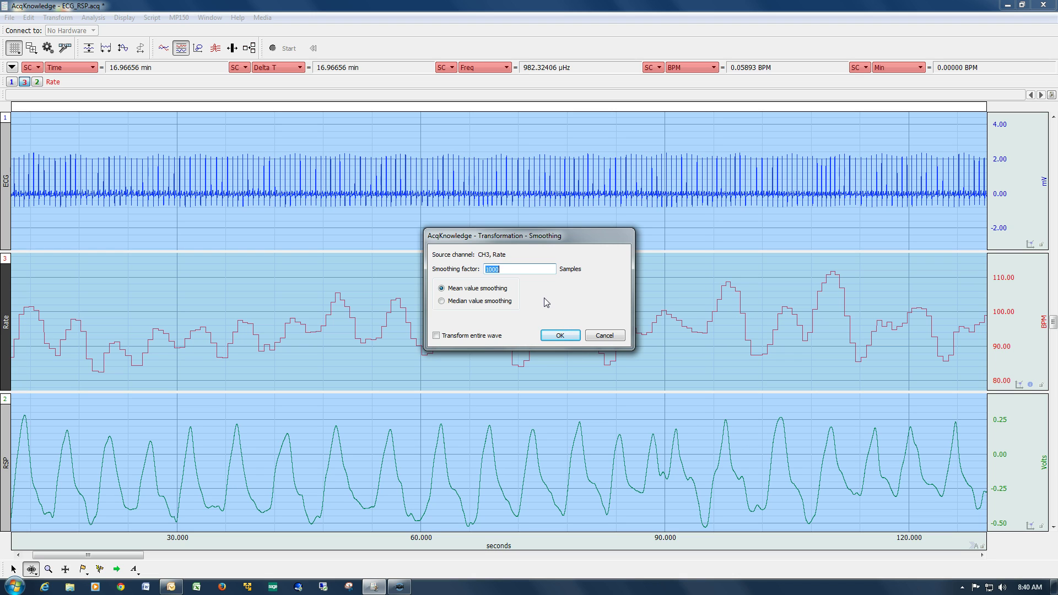
click(459, 303)
click(604, 334)
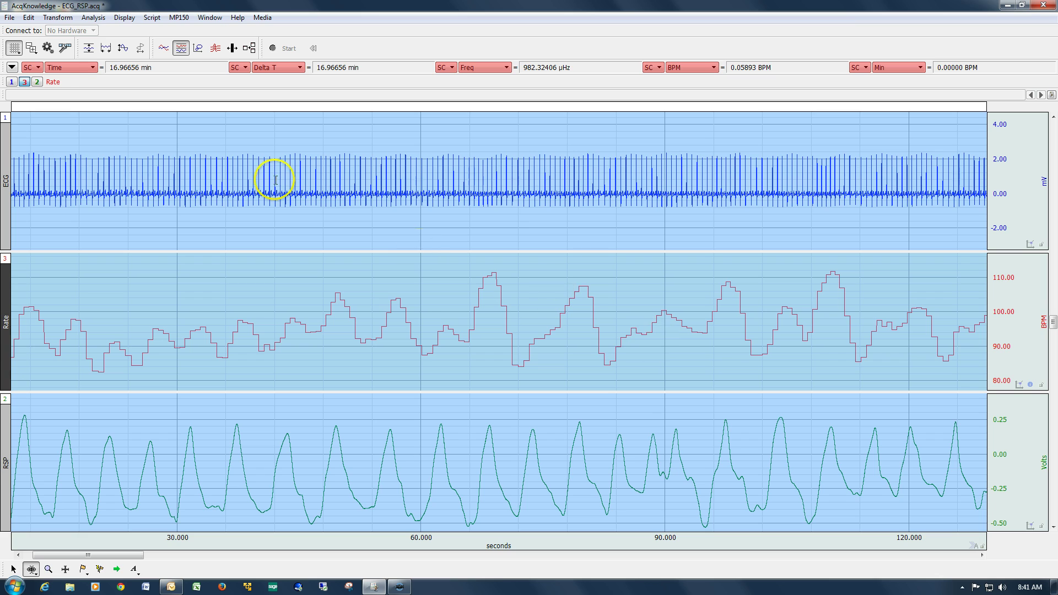
Smooth the Rate channel with Mean value smoothing at a factor of 10 samples.
click(58, 17)
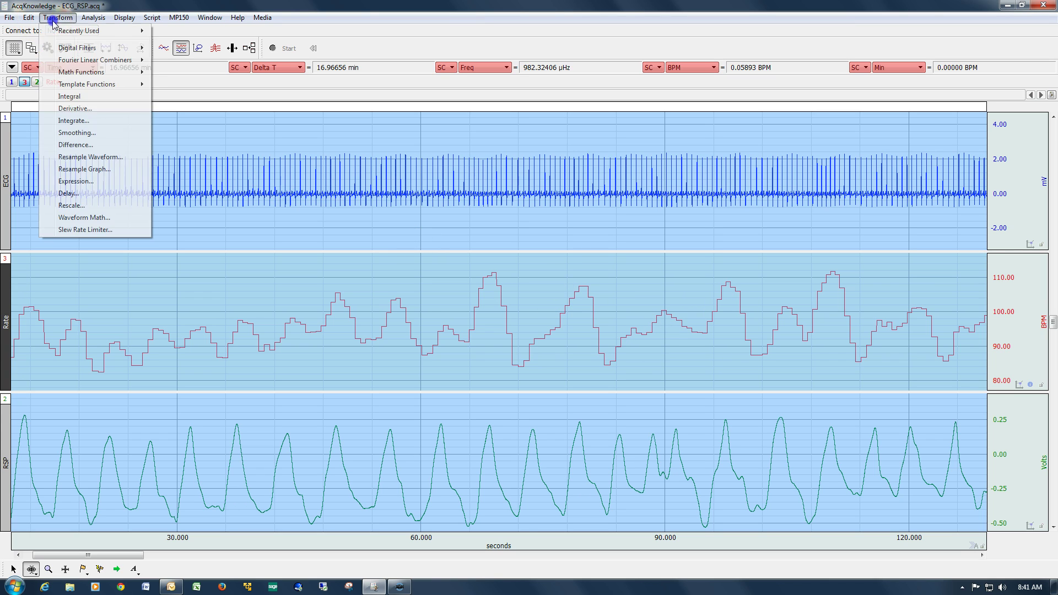
click(75, 136)
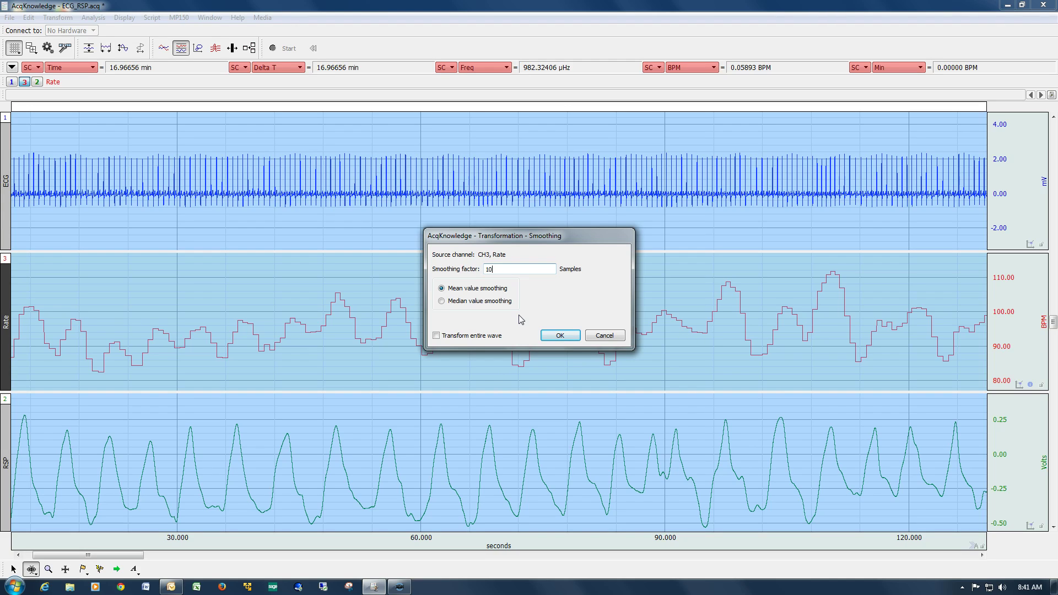
click(560, 335)
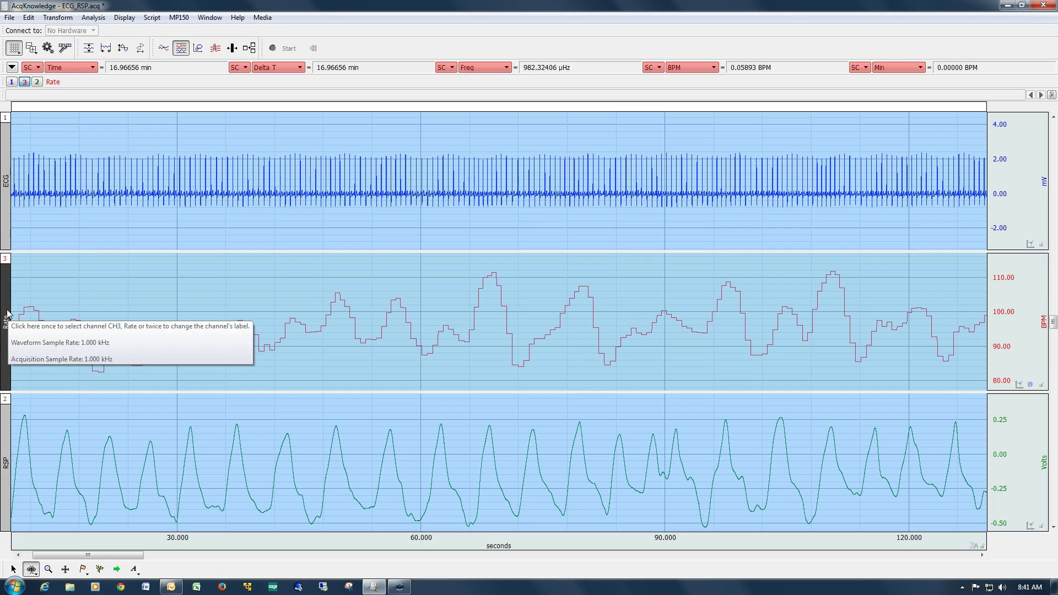
click(28, 18)
Undo the 10-sample smoothing and apply 100-sample Mean value smoothing to Rate.
click(38, 32)
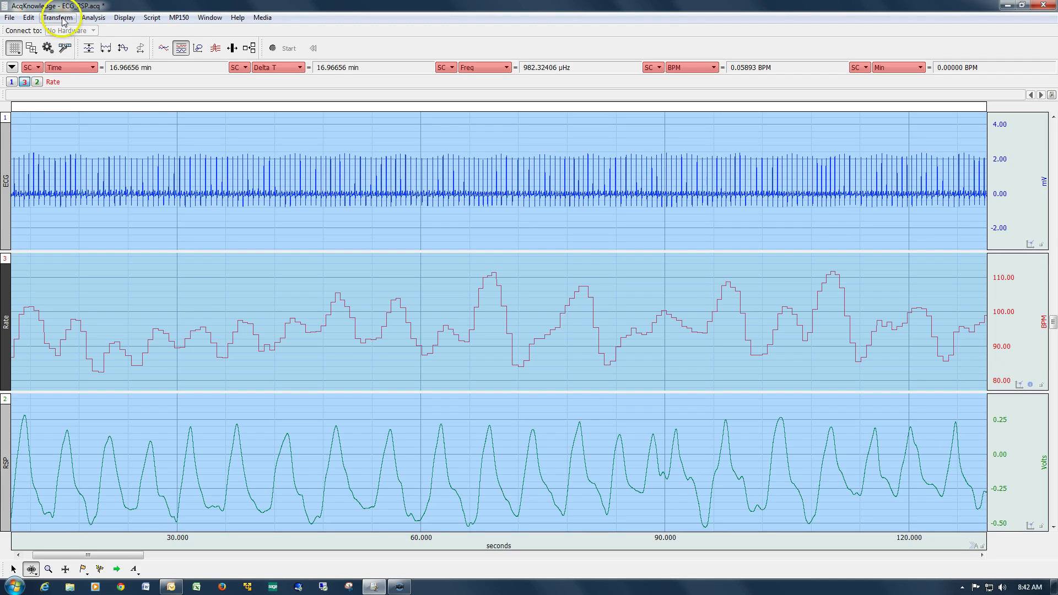
click(57, 17)
click(80, 138)
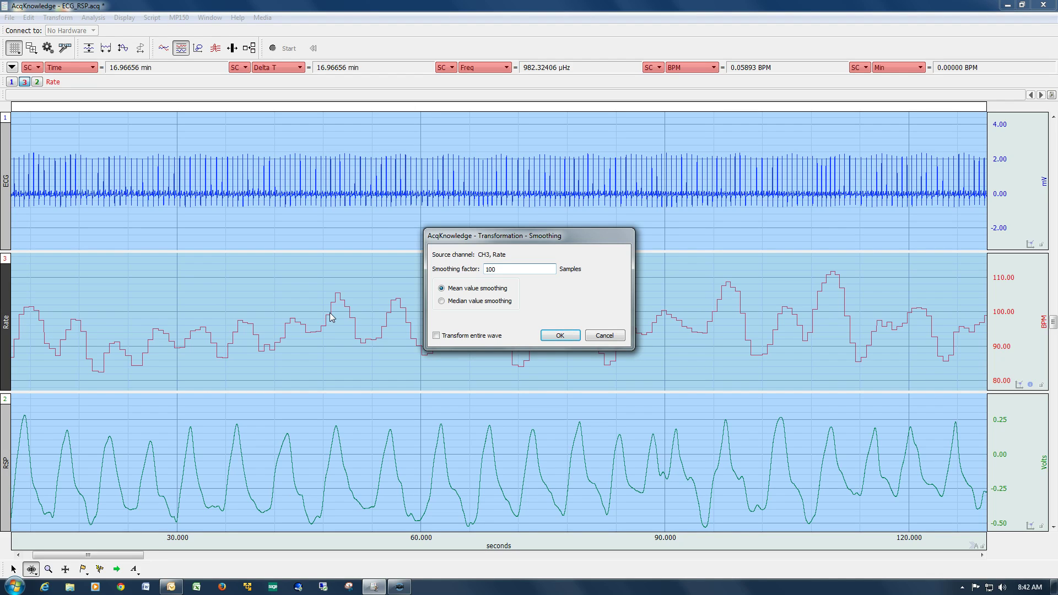
click(558, 336)
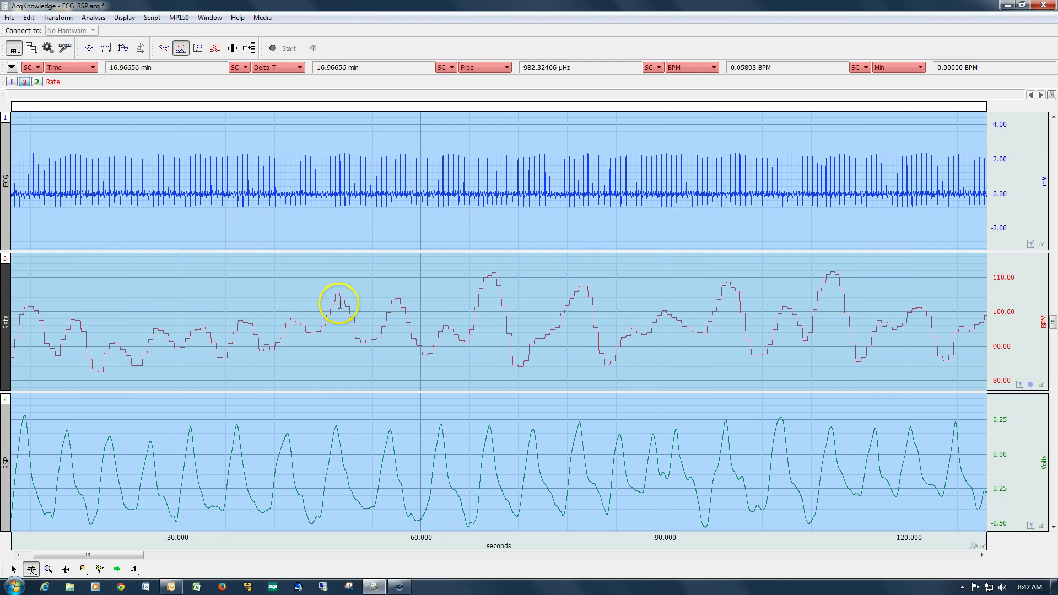
Undo the 100-sample smoothing and apply 500-sample Mean value smoothing to Rate.
click(28, 17)
click(39, 31)
click(58, 17)
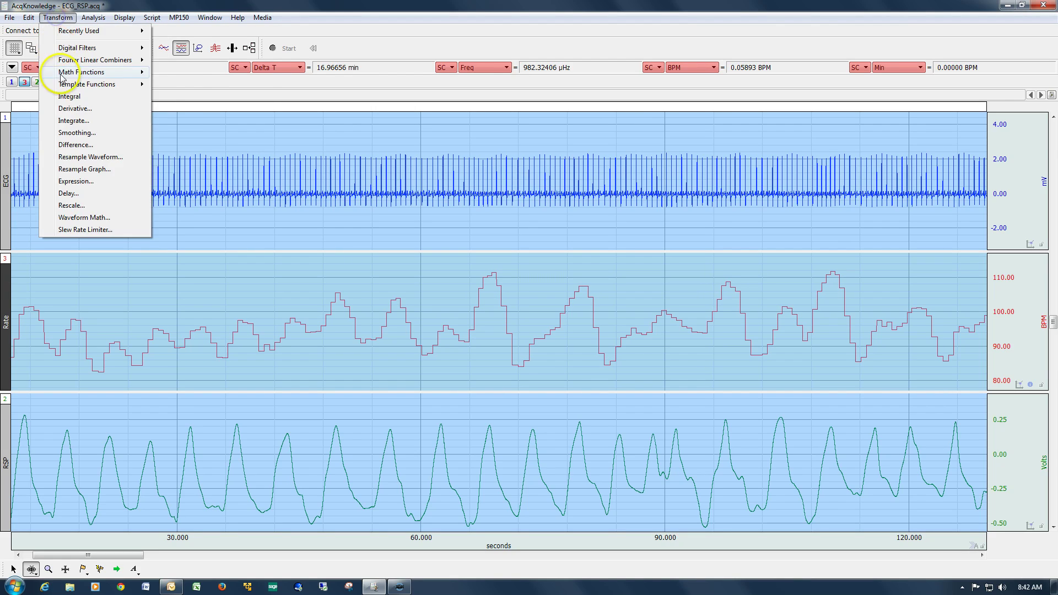
click(72, 134)
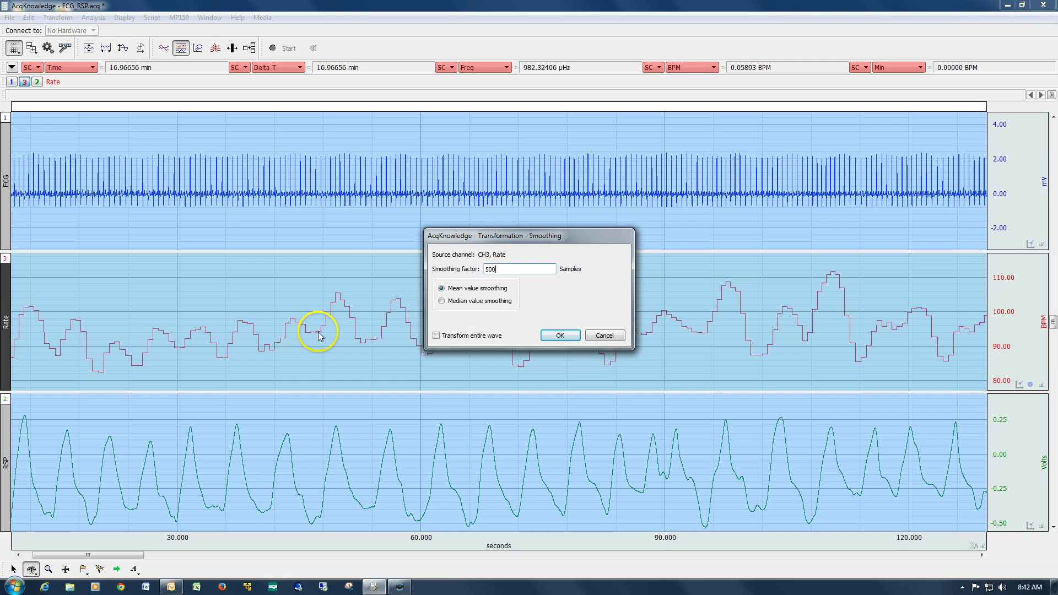
click(557, 335)
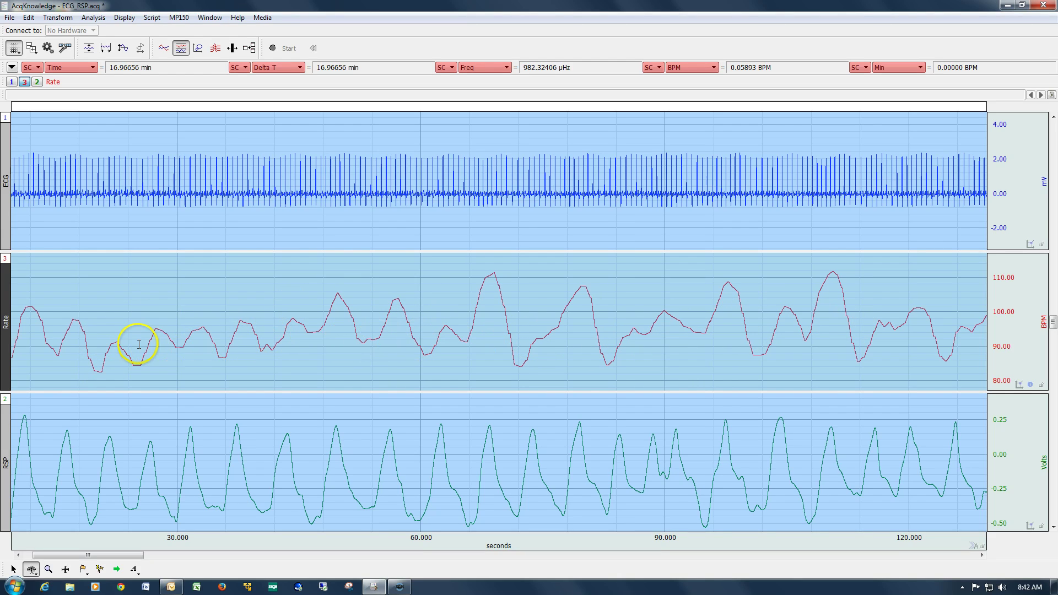
Undo the 500-sample smoothing and preview 1000-sample mean smoothing on Rate.
click(29, 18)
click(41, 29)
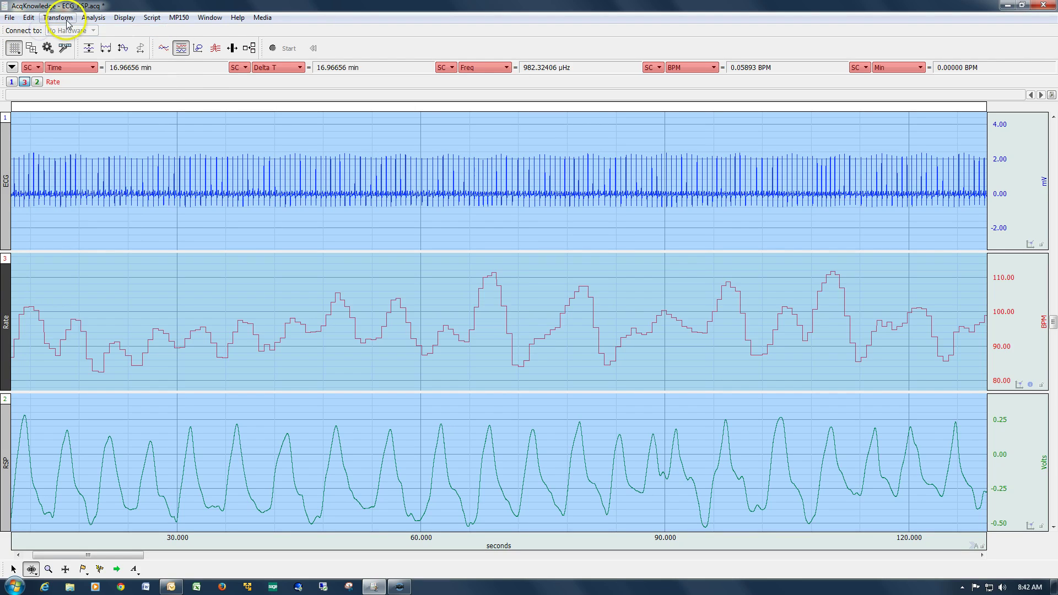
click(57, 18)
click(83, 133)
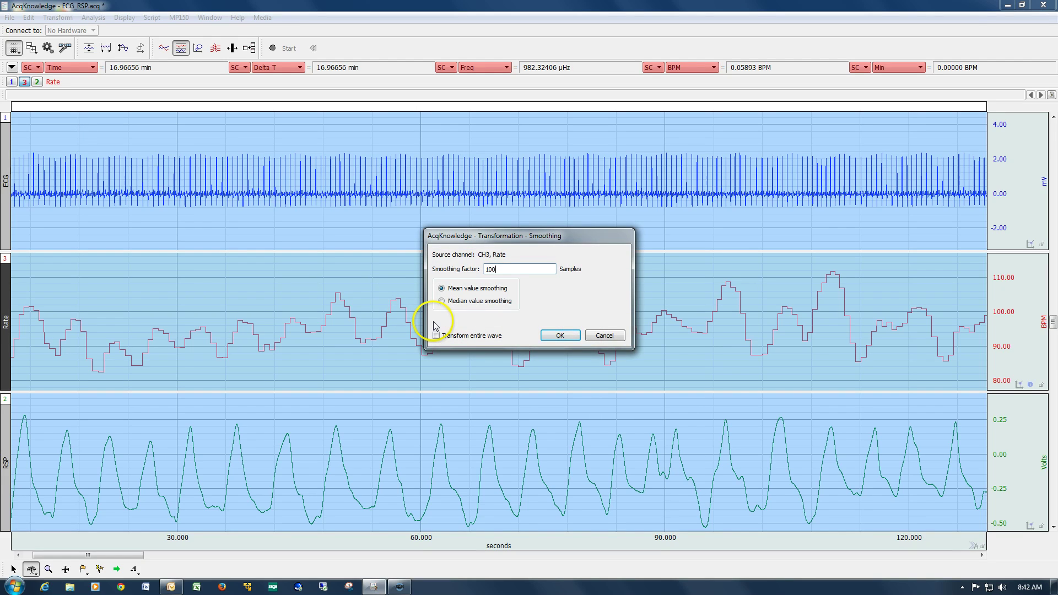
click(573, 337)
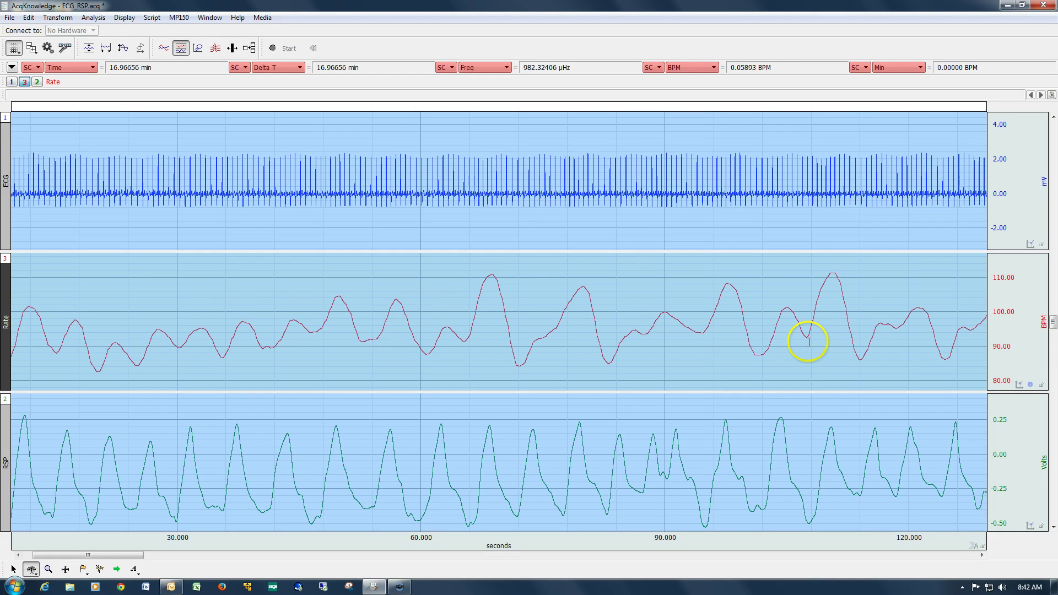
Undo the 1000-sample smoothing and cancel the Smoothing dialog, leaving Rate unsmoothed.
click(28, 17)
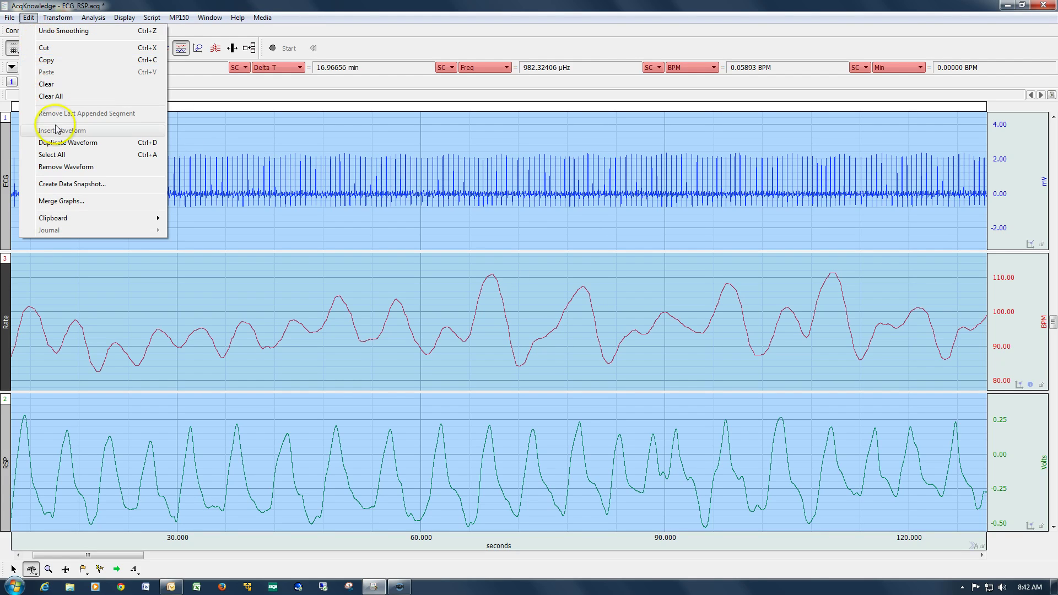
click(35, 27)
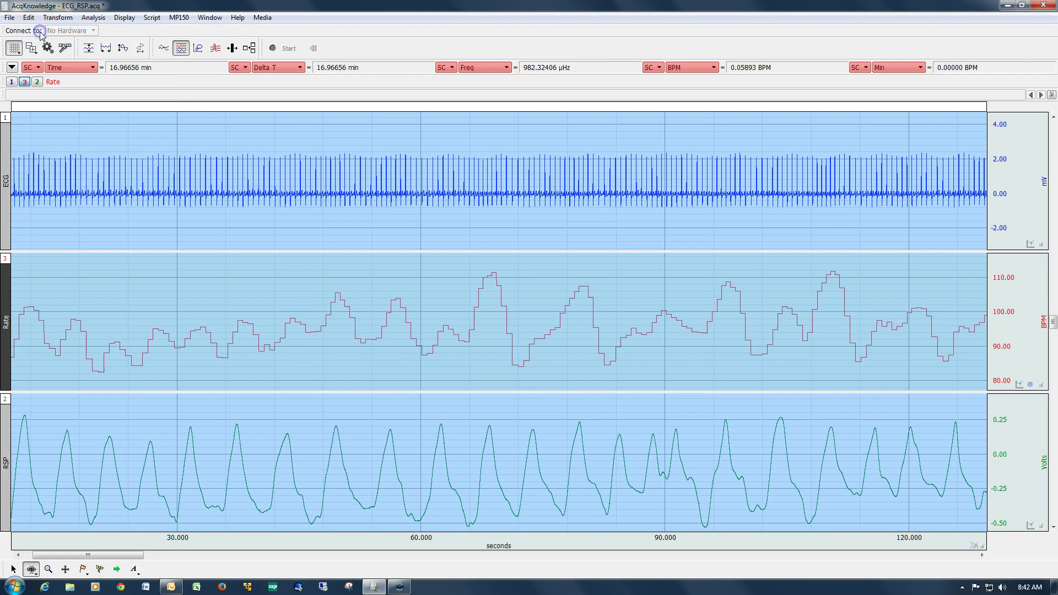
click(60, 17)
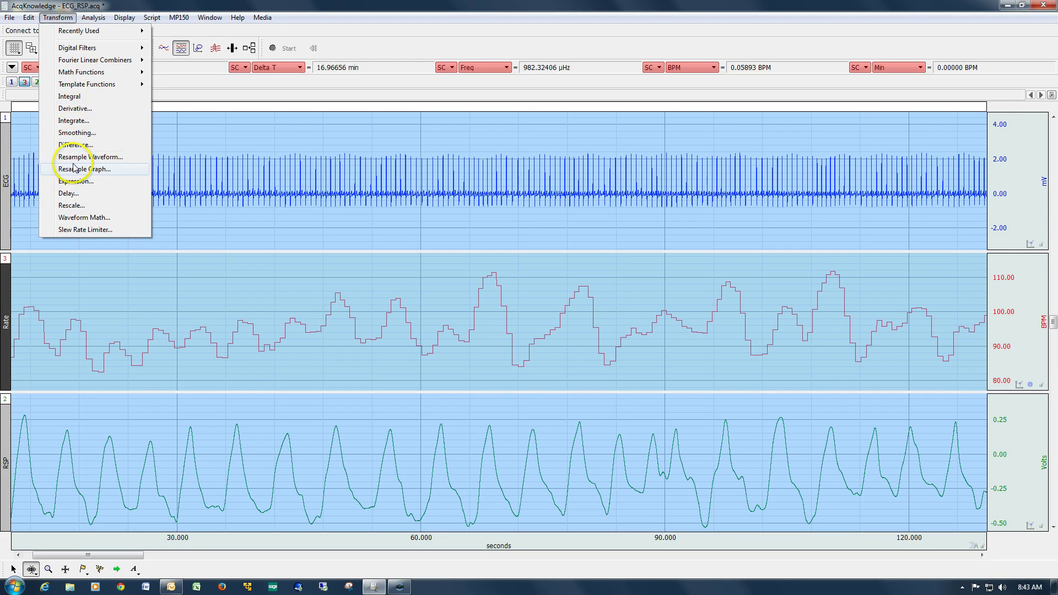
click(76, 133)
click(484, 319)
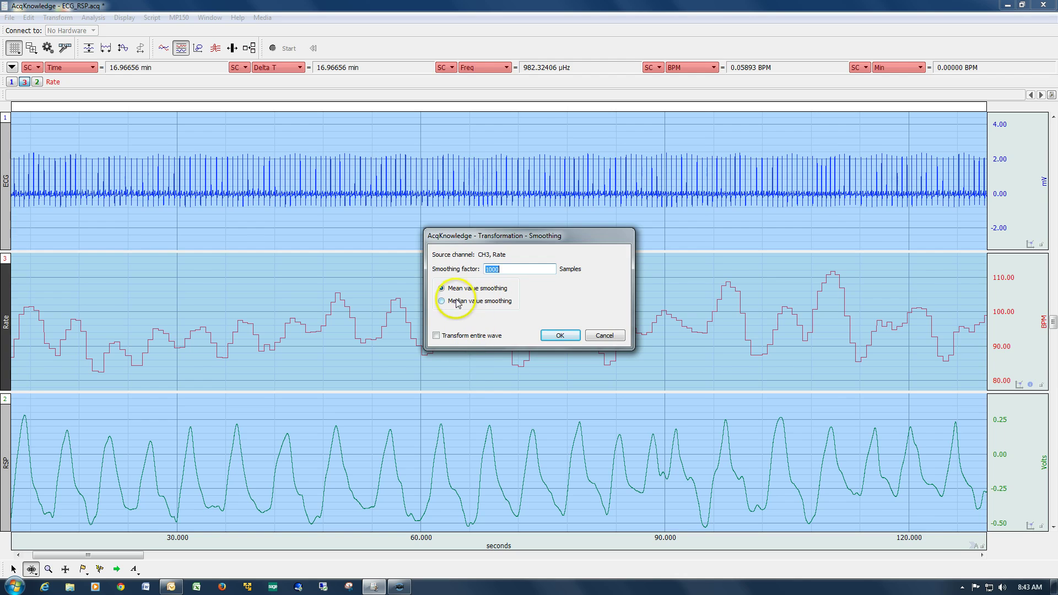
click(593, 334)
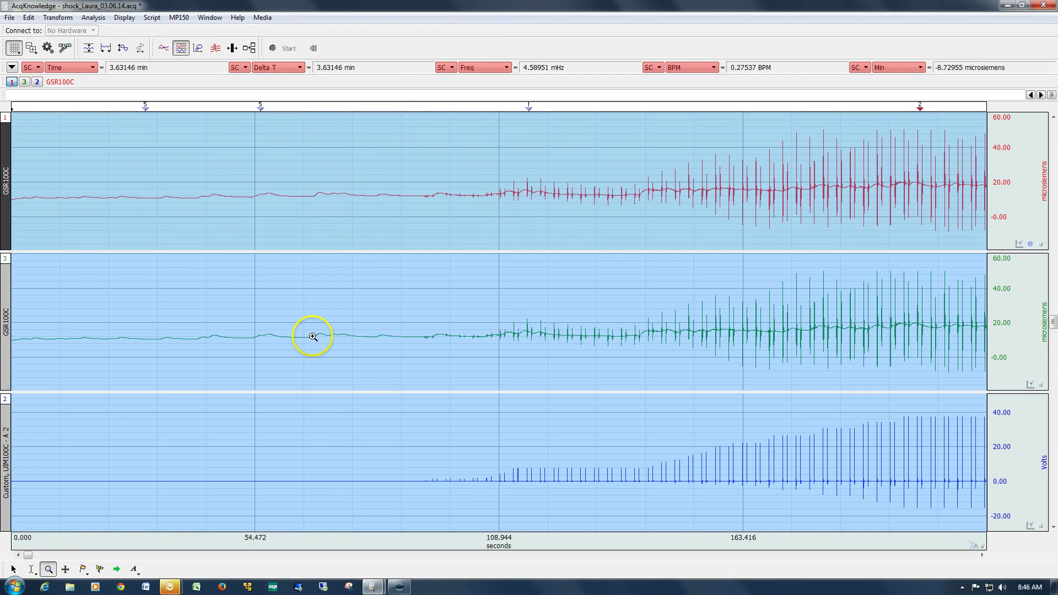
Switch to the I-beam selection tool in the bottom toolbar.
click(32, 569)
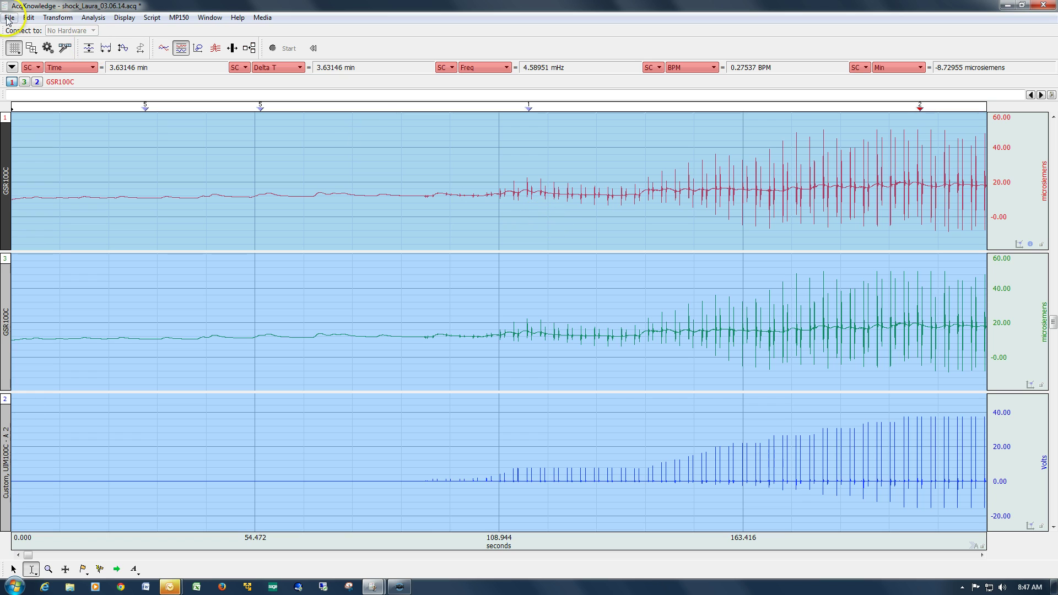
Apply Median value smoothing to the first GSR100C channel, with the dialog moved off the traces.
click(57, 17)
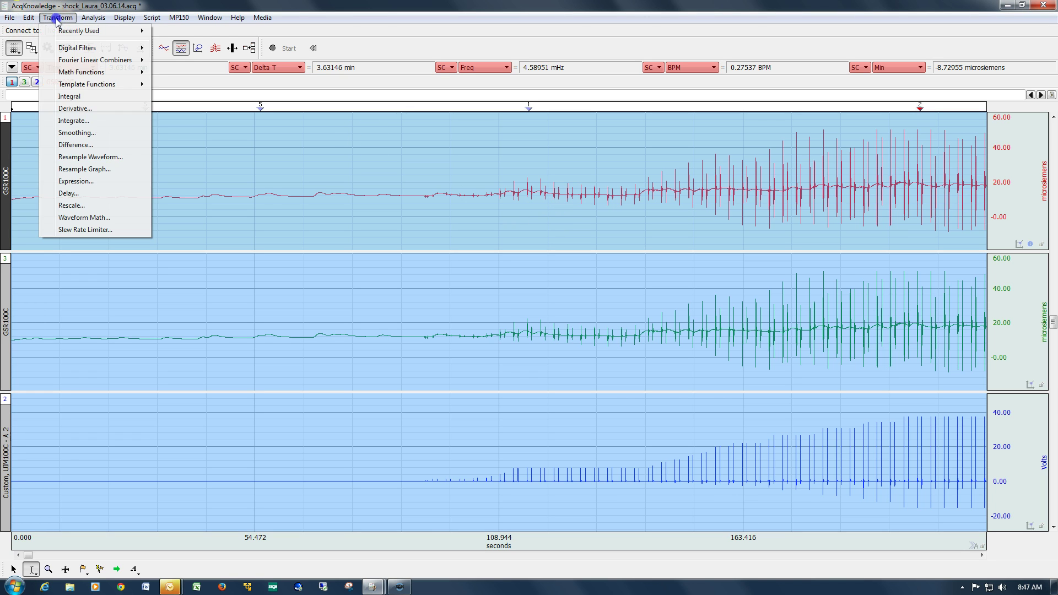
click(77, 132)
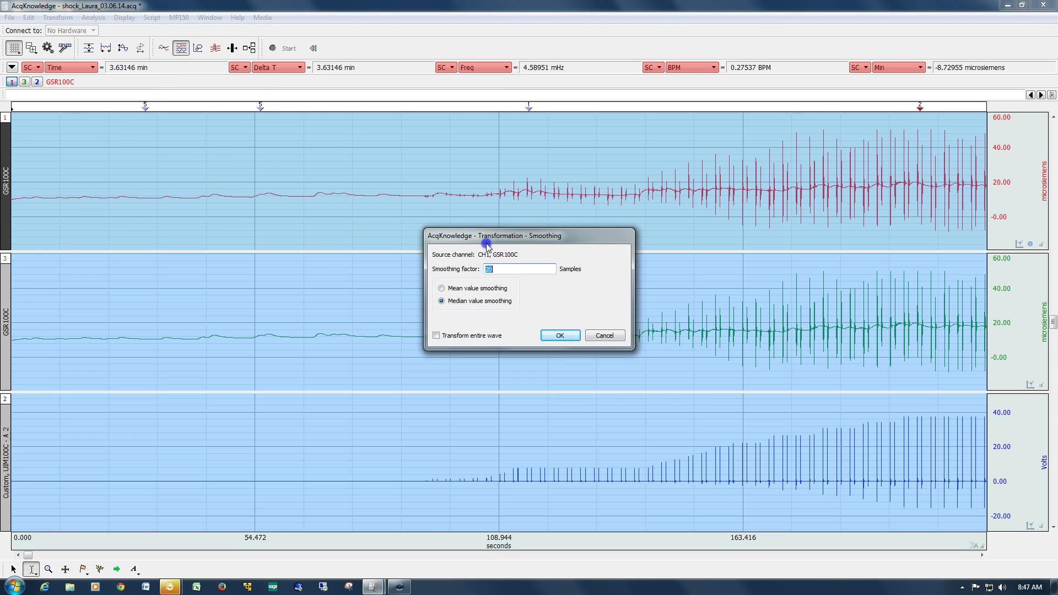
drag(489, 237, 272, 149)
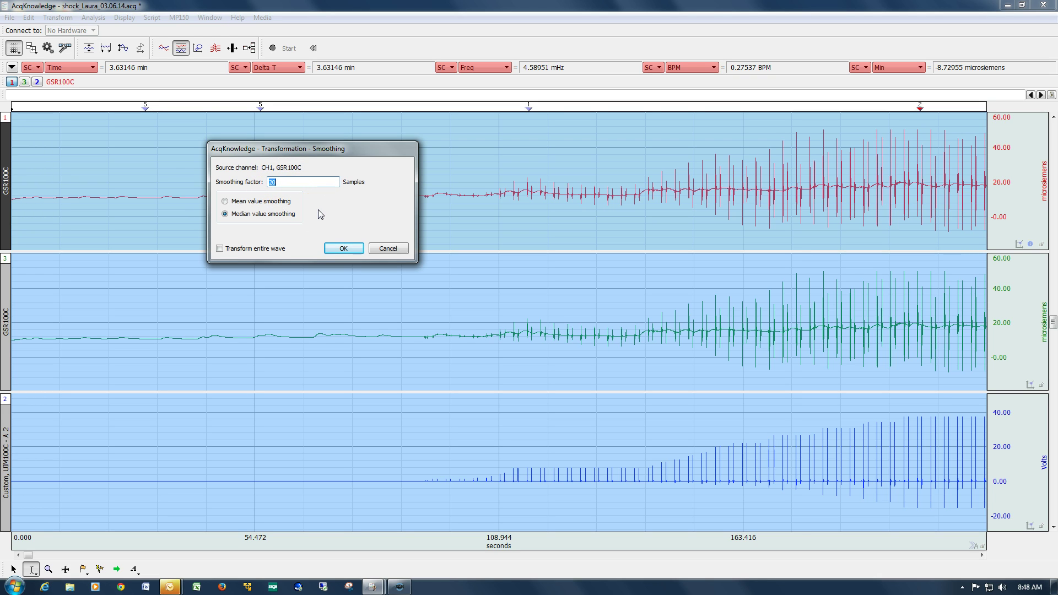
click(346, 248)
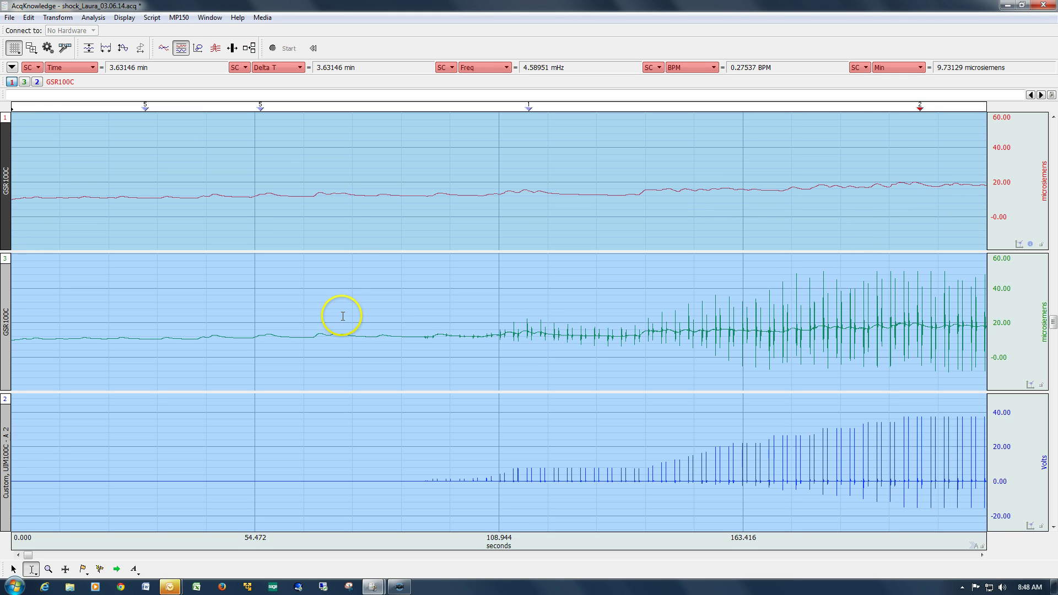
Hide stimulus channel 2, give all channels the same vertical scale, and stack the GSR channels.
click(37, 82)
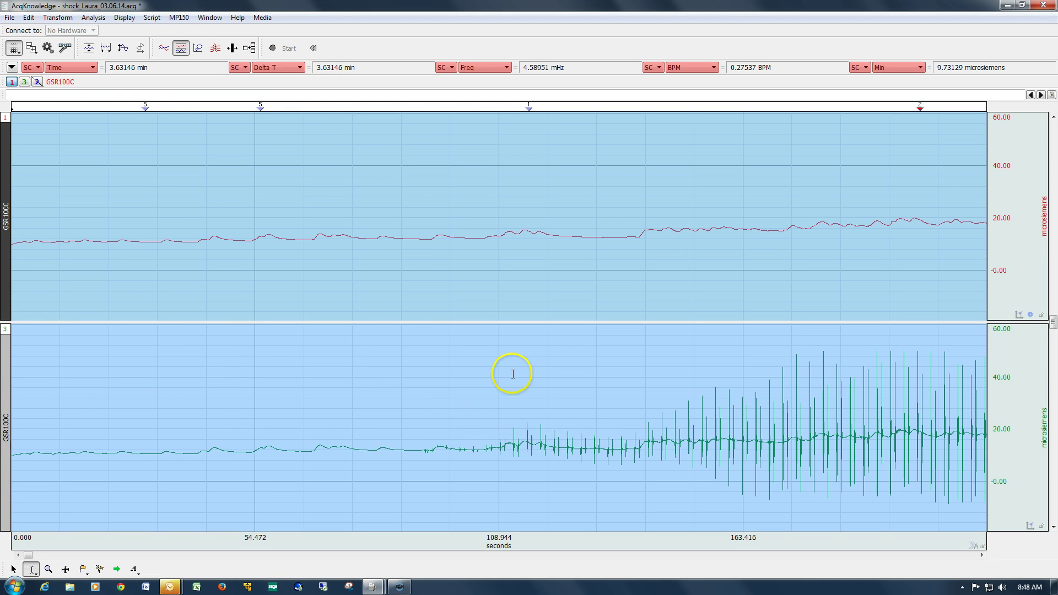
click(1005, 208)
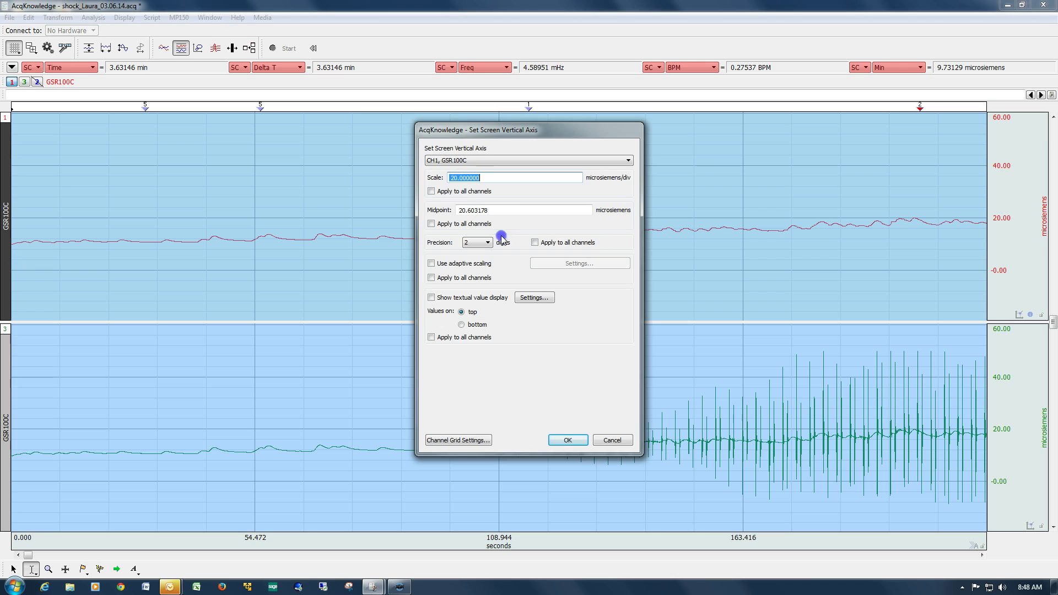
click(430, 191)
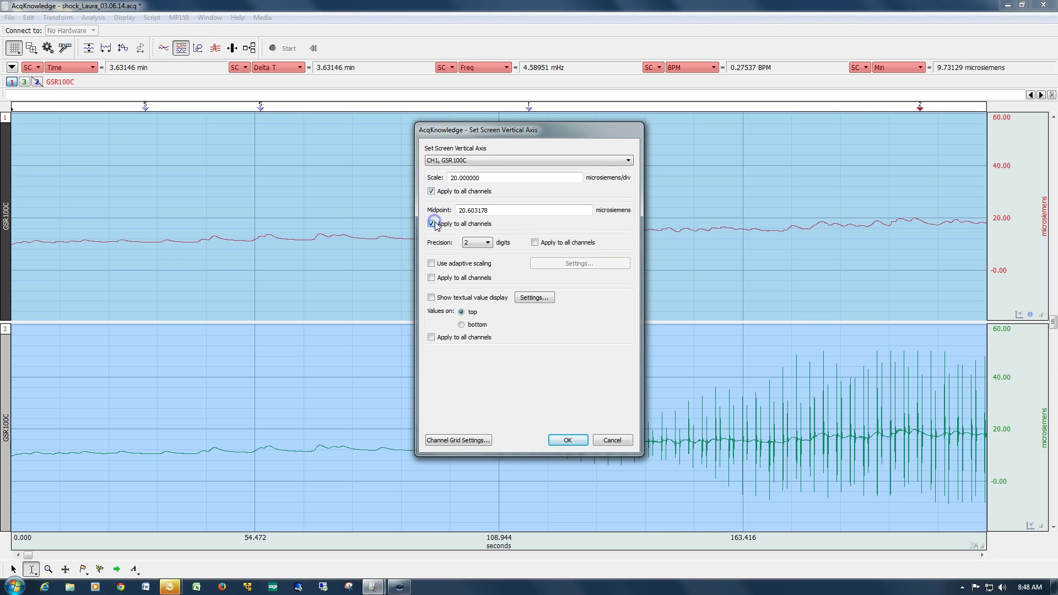
click(578, 439)
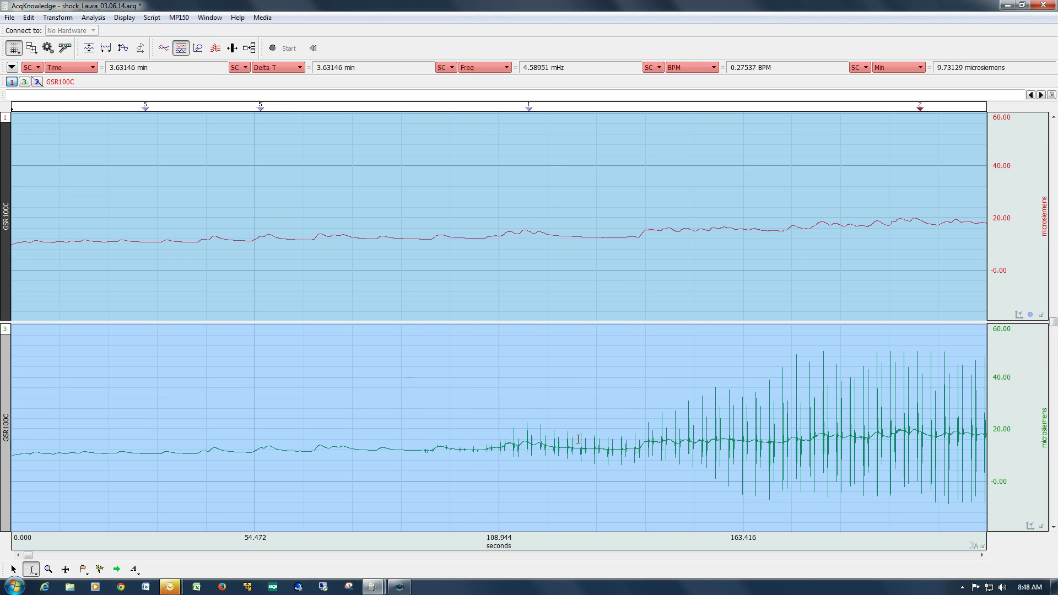
click(164, 49)
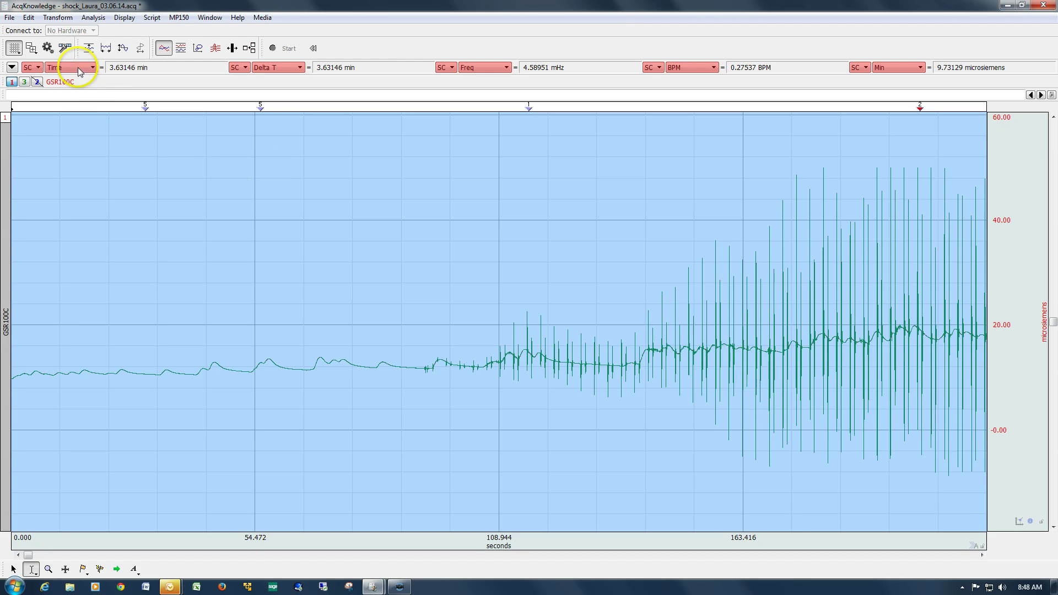
click(181, 49)
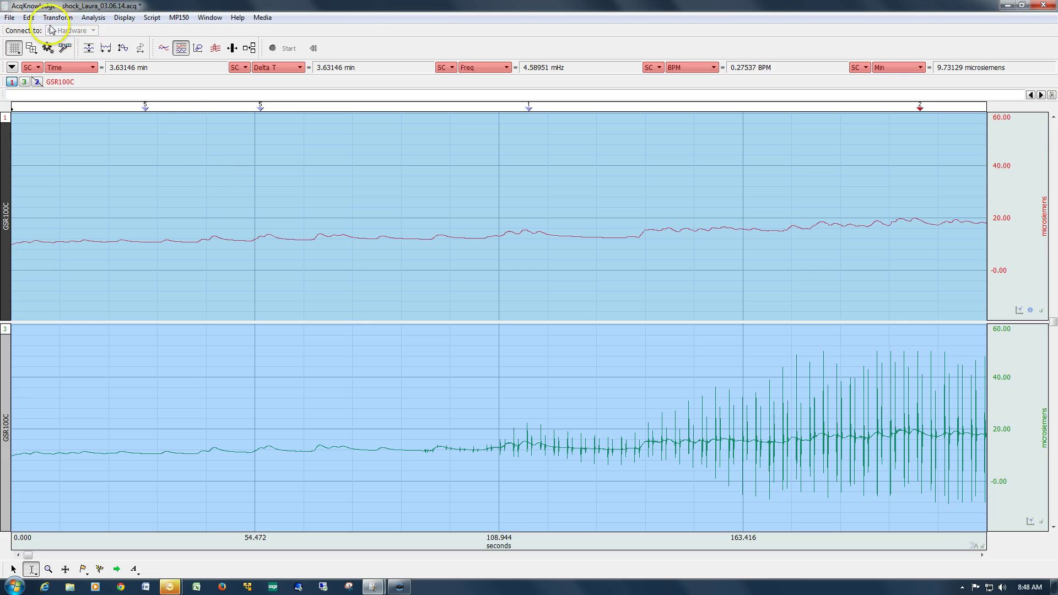
Undo the median smoothing and apply Mean value smoothing, factor 20, to the top GSR channel.
click(32, 20)
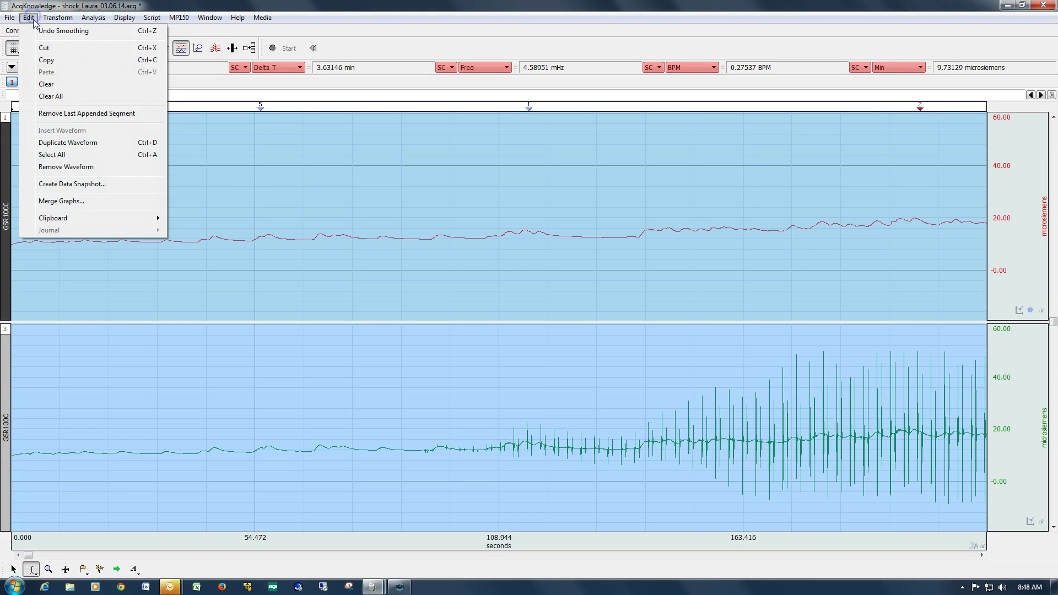
click(48, 31)
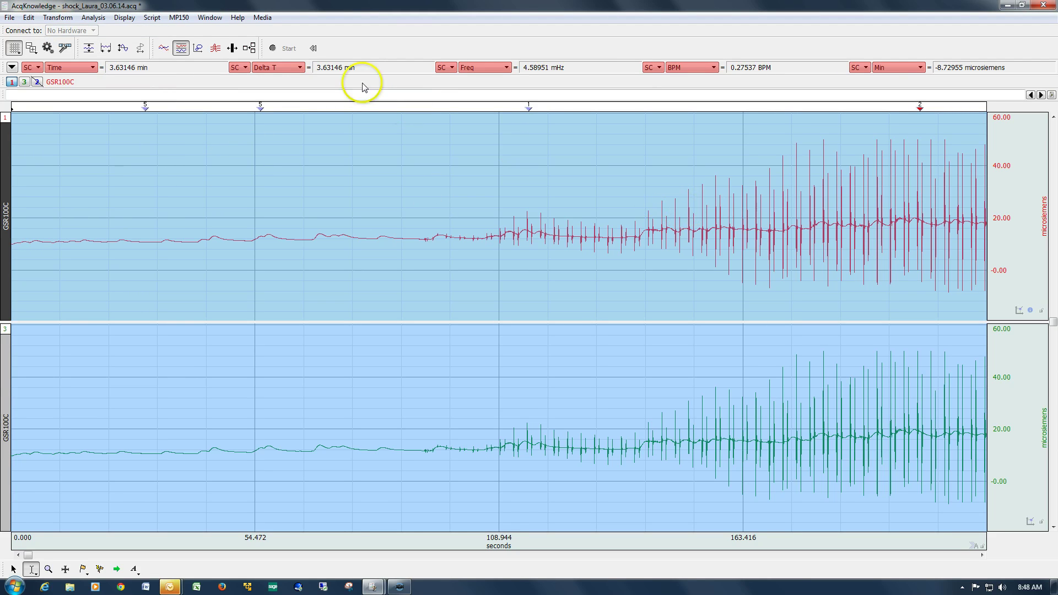
click(58, 18)
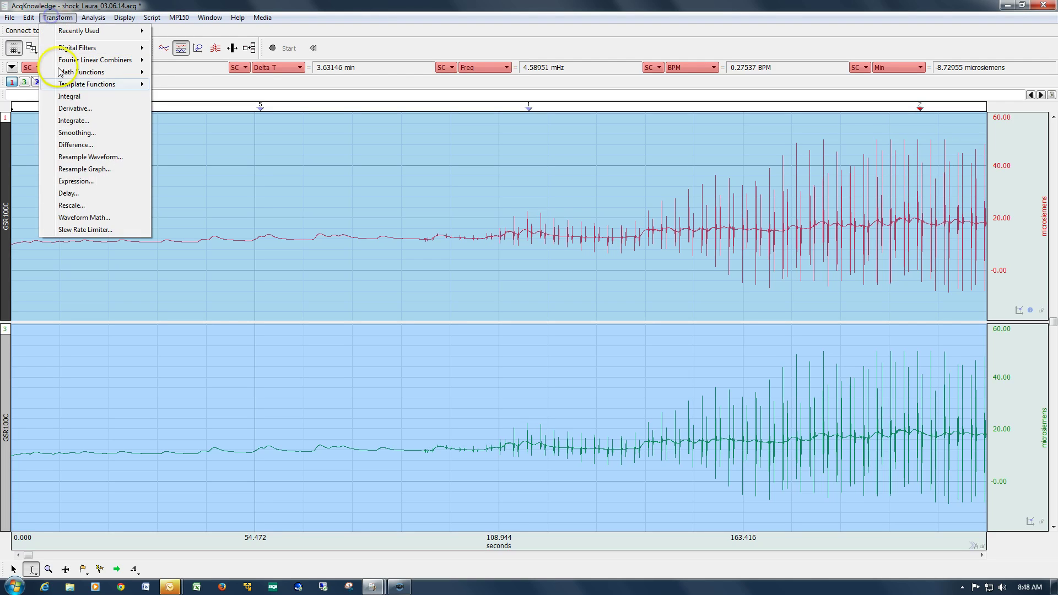
click(75, 139)
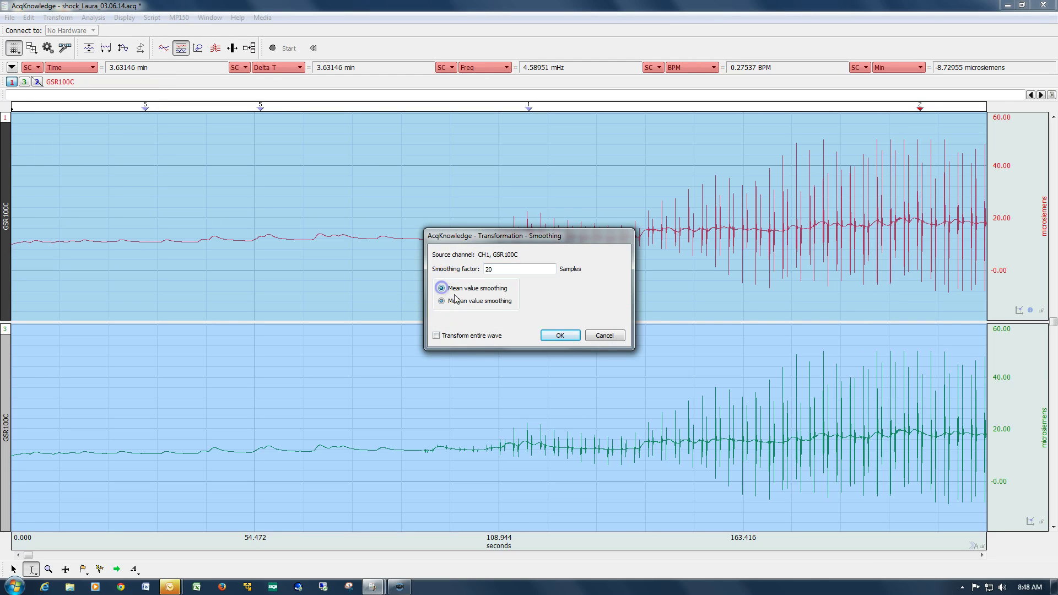
click(441, 288)
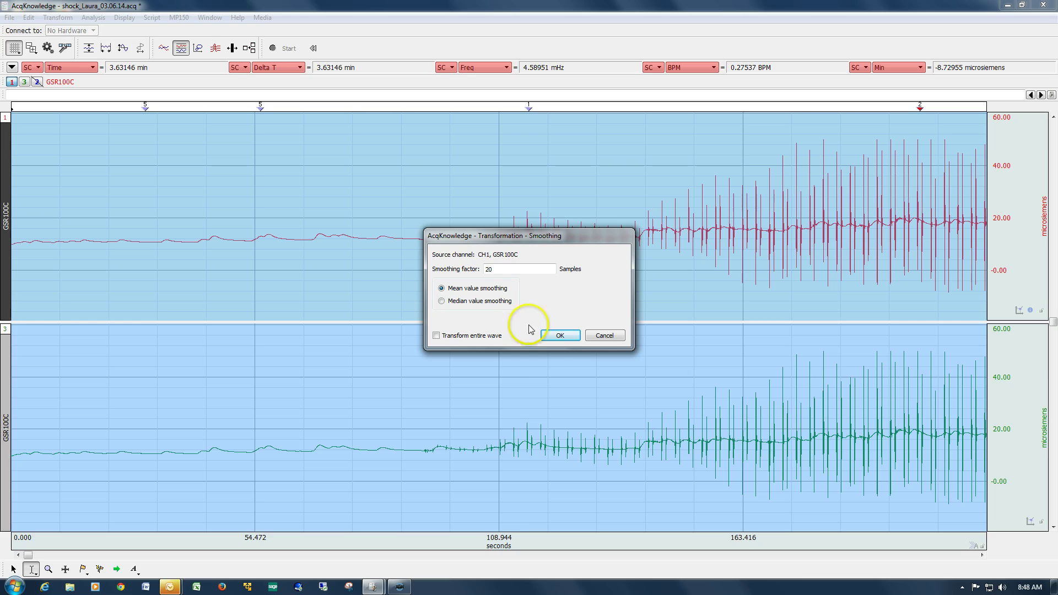
click(560, 335)
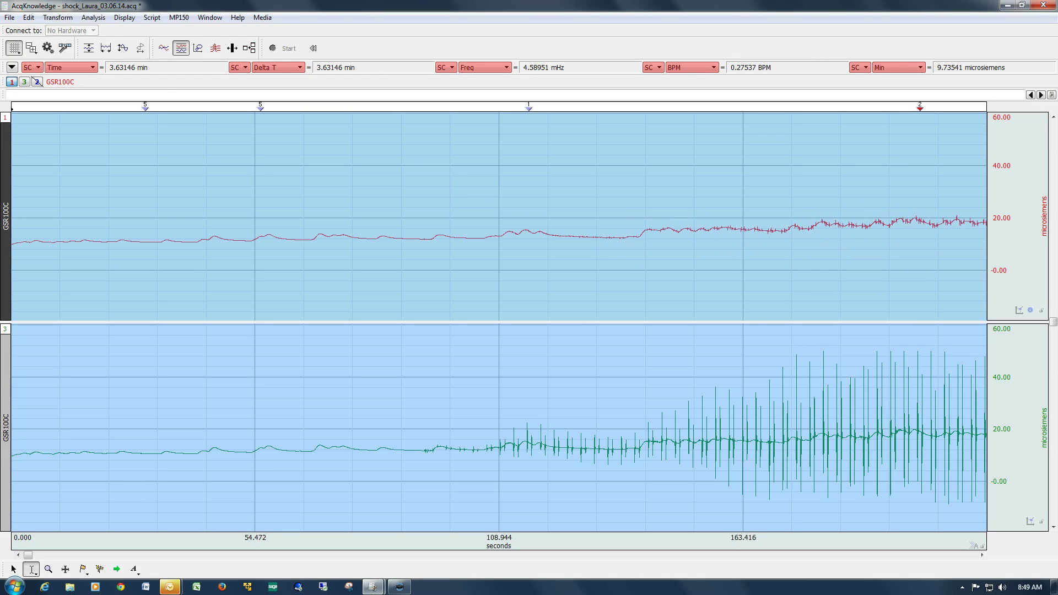
Undo that and reapply mean smoothing to the top channel with a factor of 50.
click(28, 17)
click(37, 32)
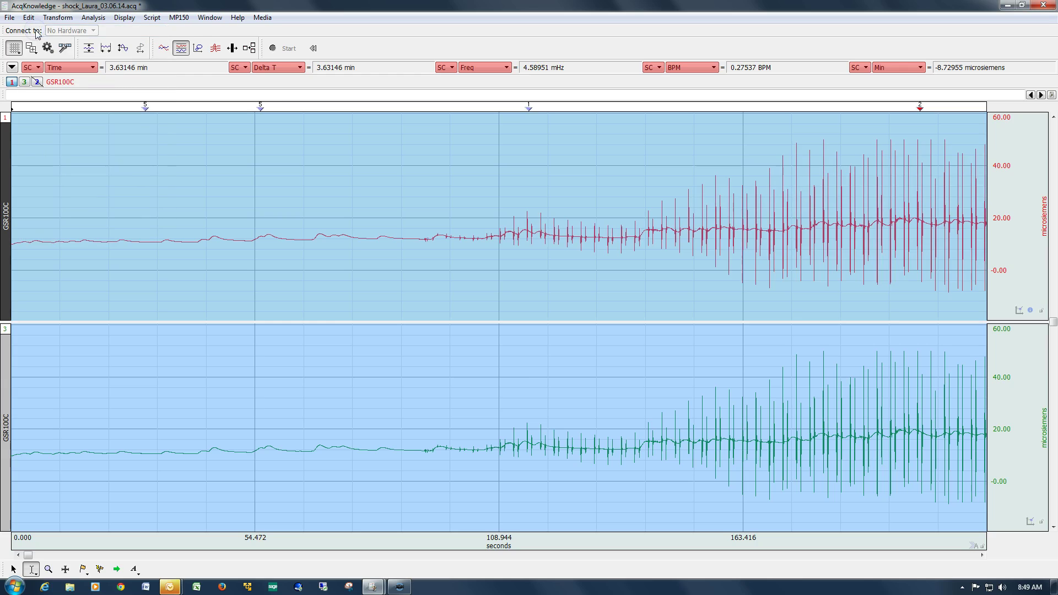
click(57, 17)
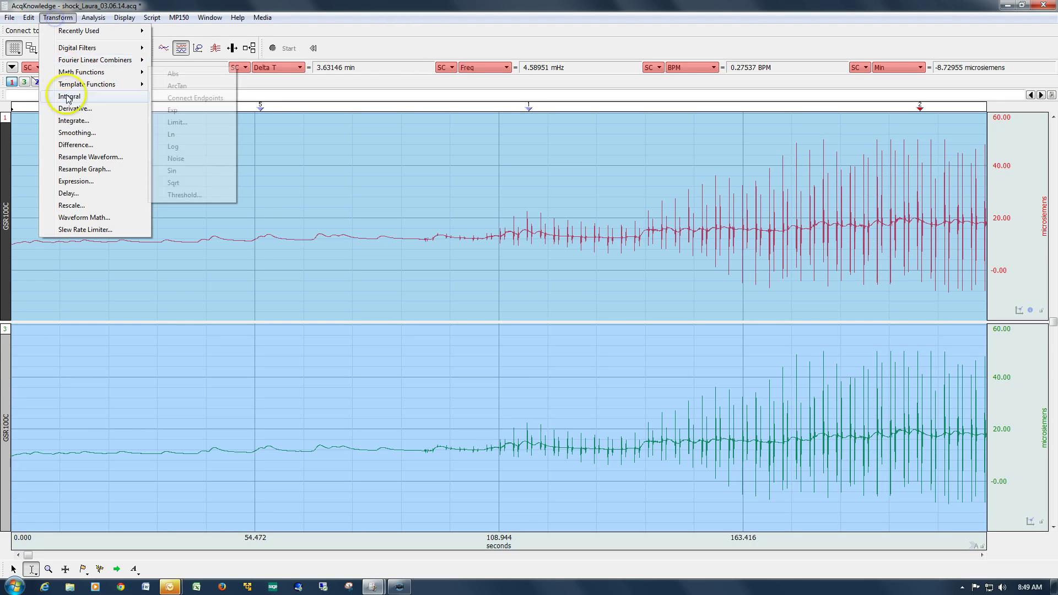
click(77, 134)
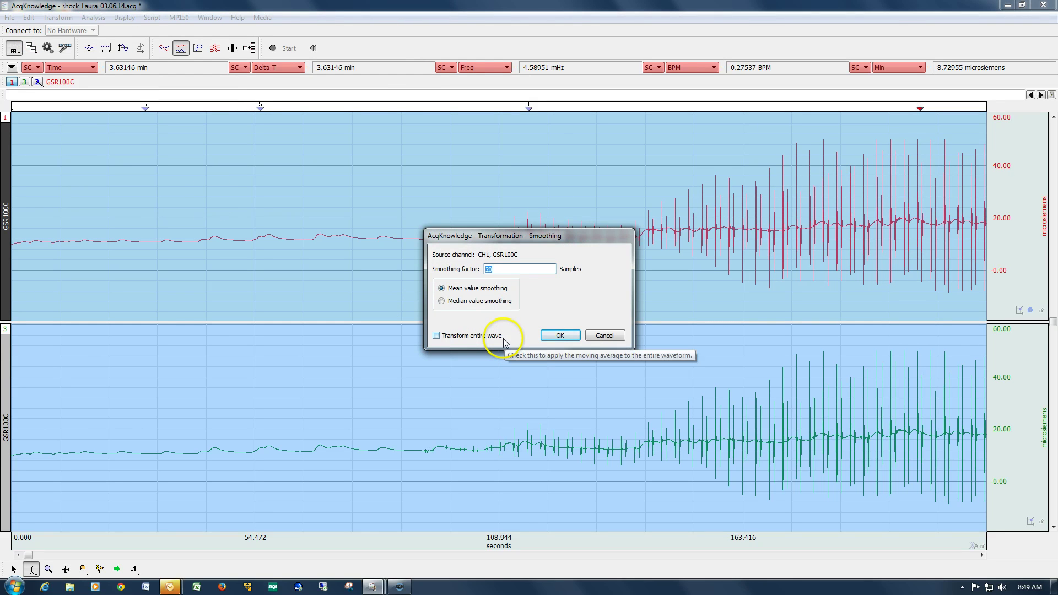
click(560, 336)
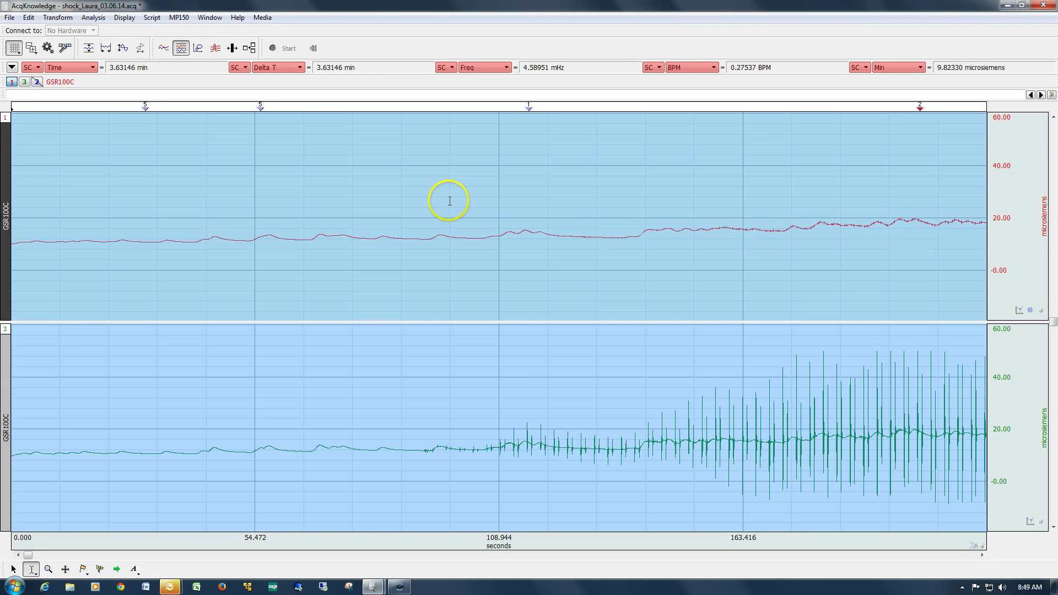
click(28, 17)
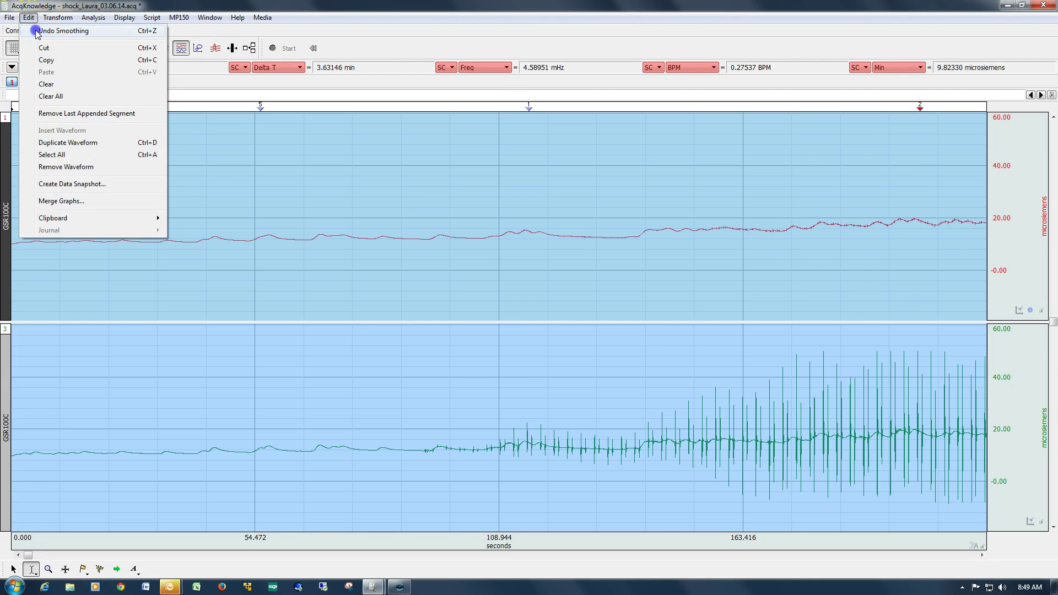
Replace the 50-sample smoothing with 100-sample mean smoothing on the top GSR channel.
click(37, 31)
click(58, 17)
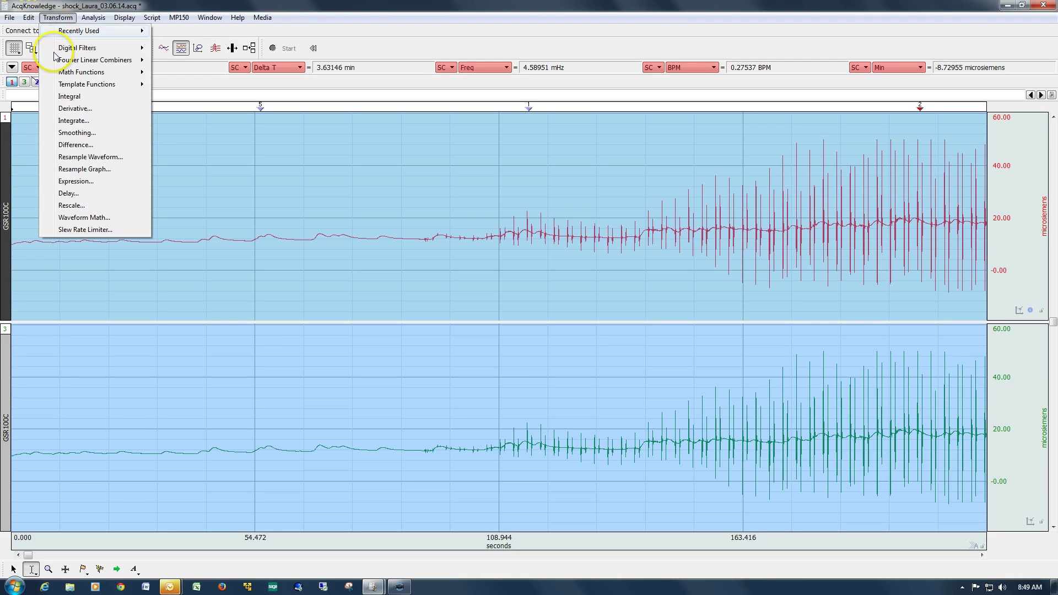
click(72, 133)
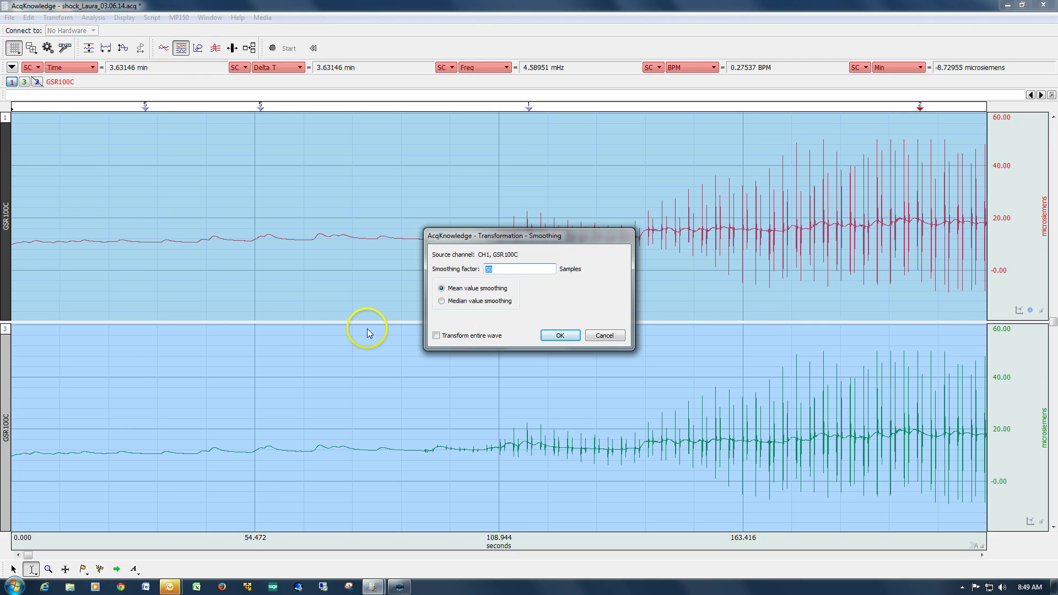
click(559, 335)
click(856, 249)
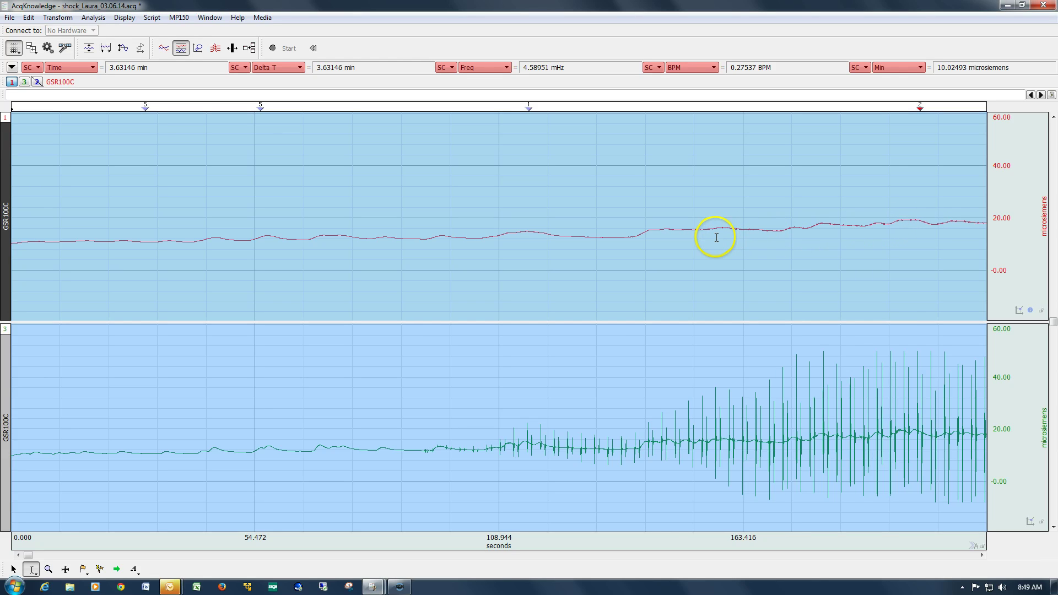
click(1005, 212)
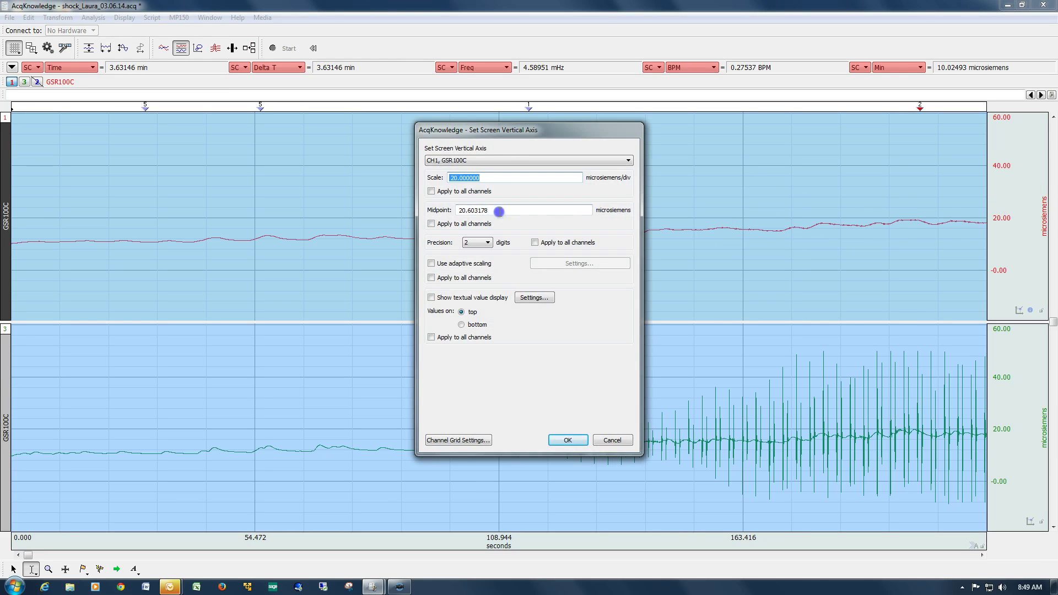
Share one vertical scale and midpoint across both GSR100C channels, overlay smoothed and original, then restack them.
click(431, 191)
click(432, 223)
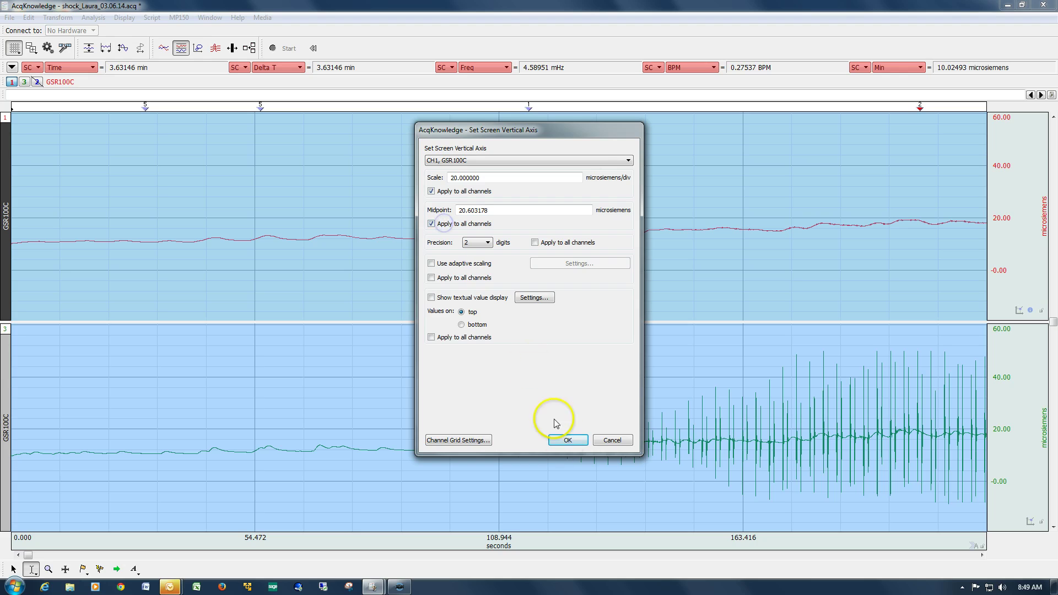
click(569, 439)
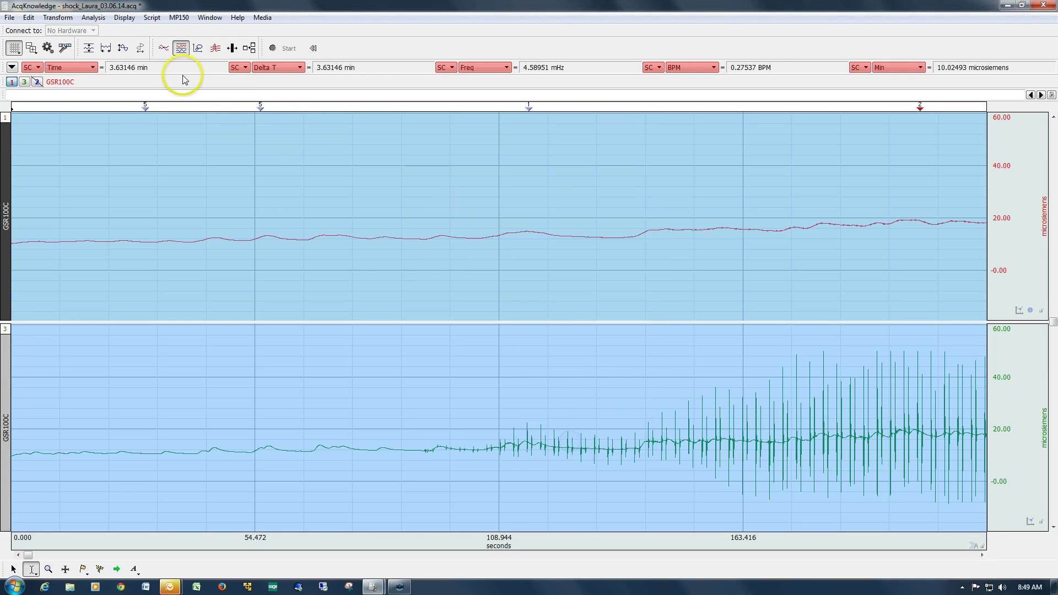
click(163, 50)
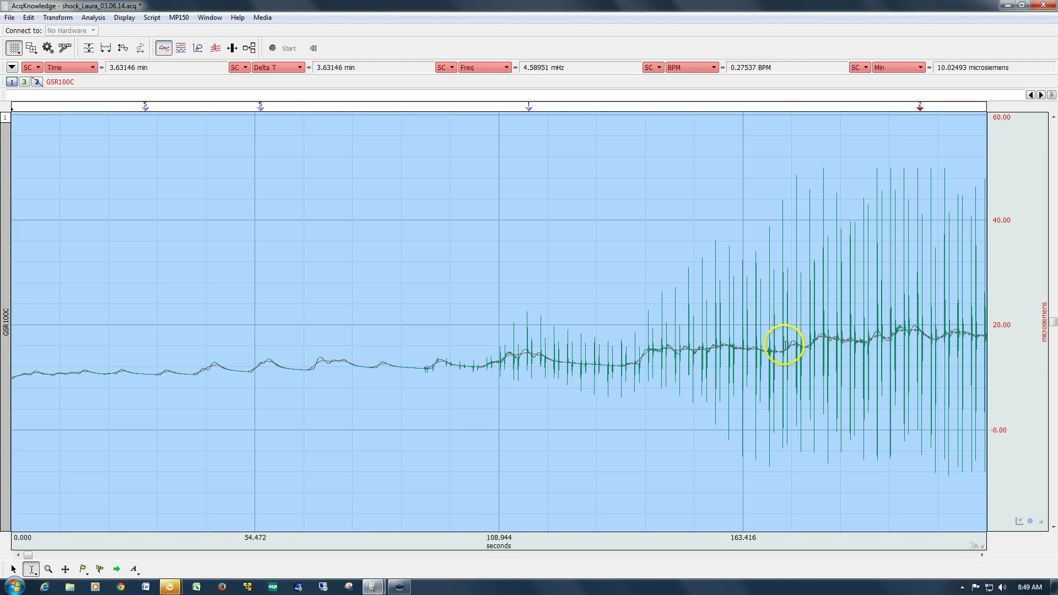
click(181, 48)
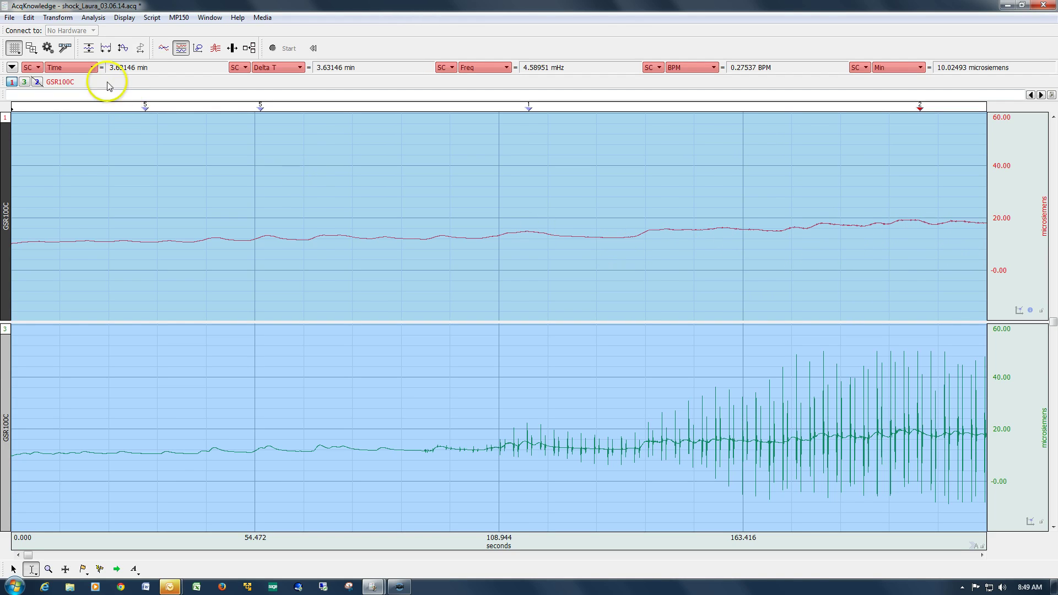
Undo the mean smoothing and apply 20-sample median value smoothing to the top GSR100C channel.
click(30, 18)
click(38, 30)
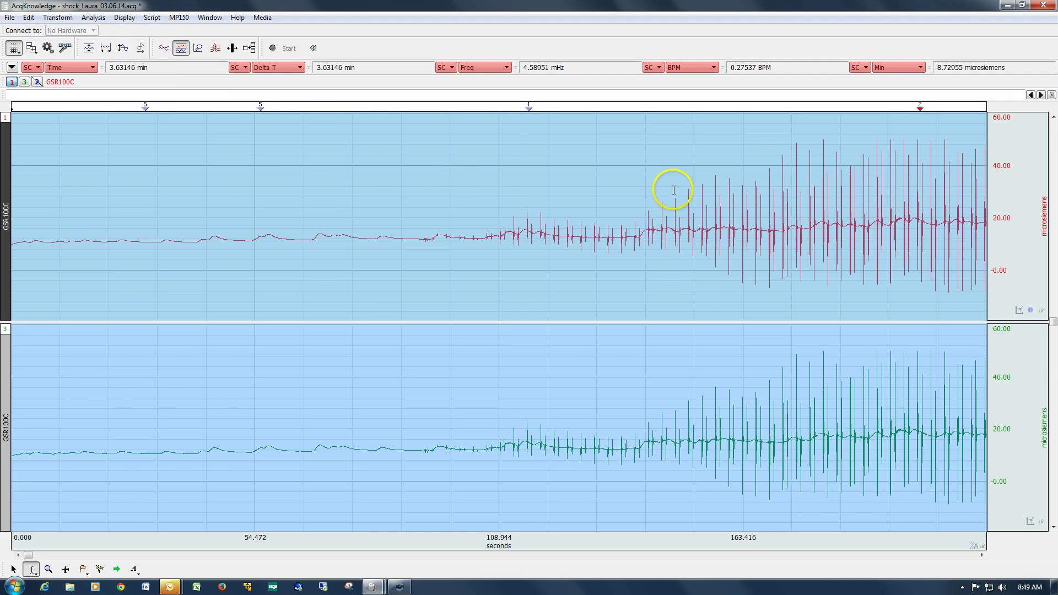
click(57, 22)
click(75, 133)
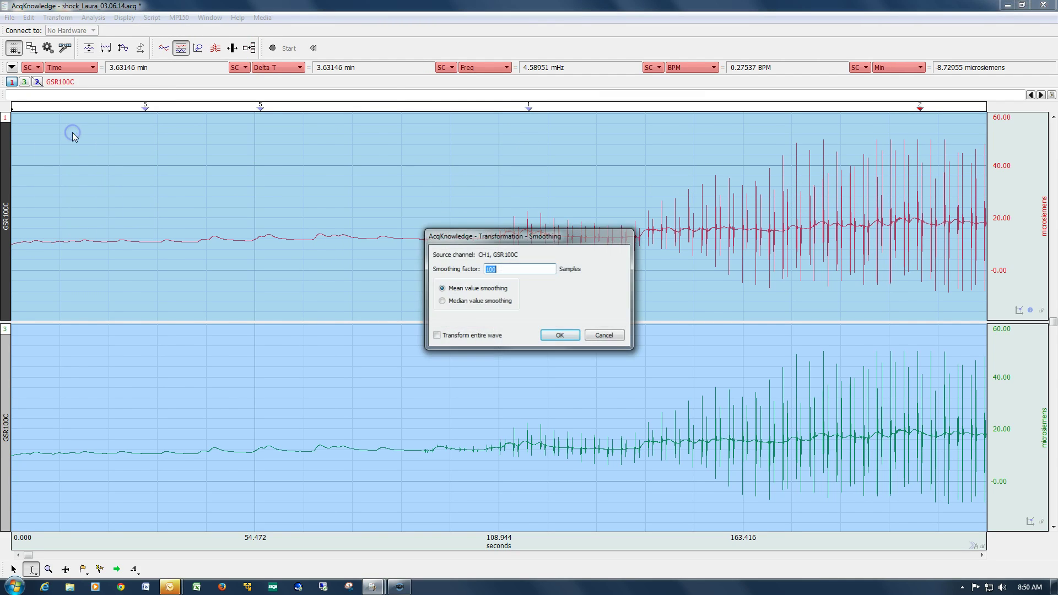
click(461, 302)
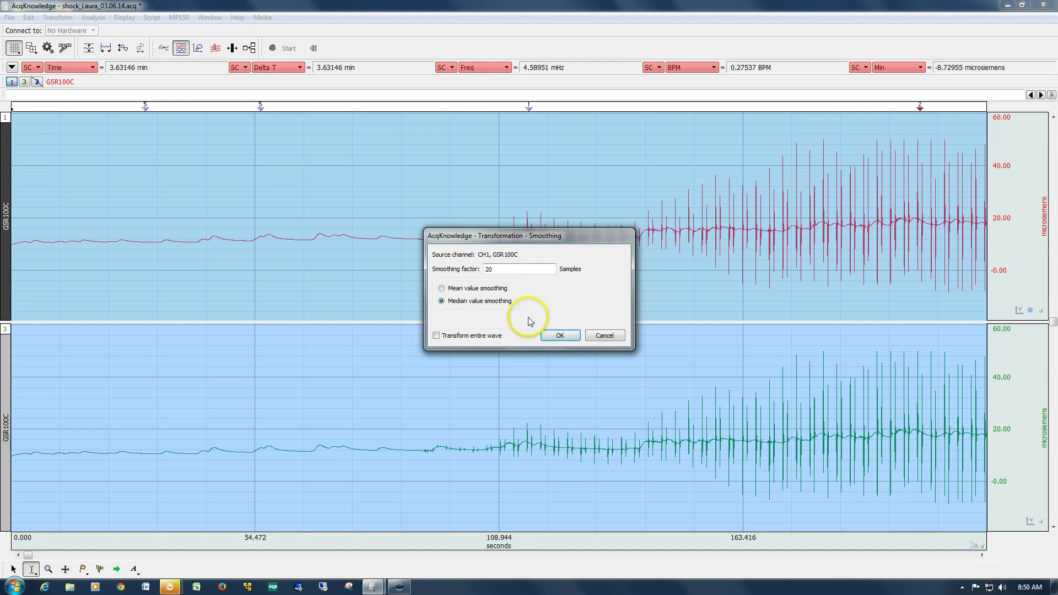
click(560, 336)
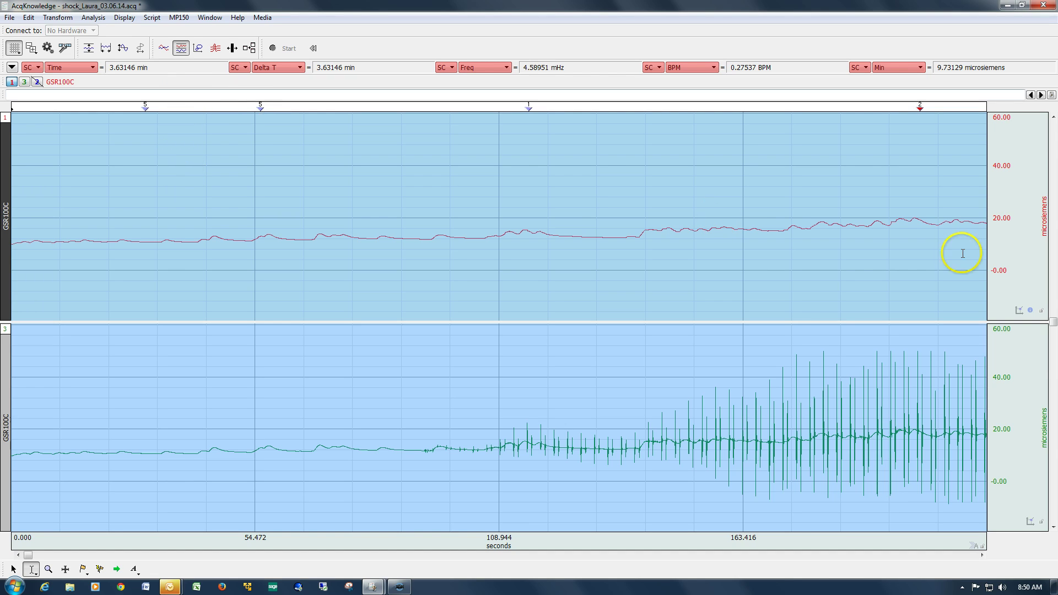
click(1002, 208)
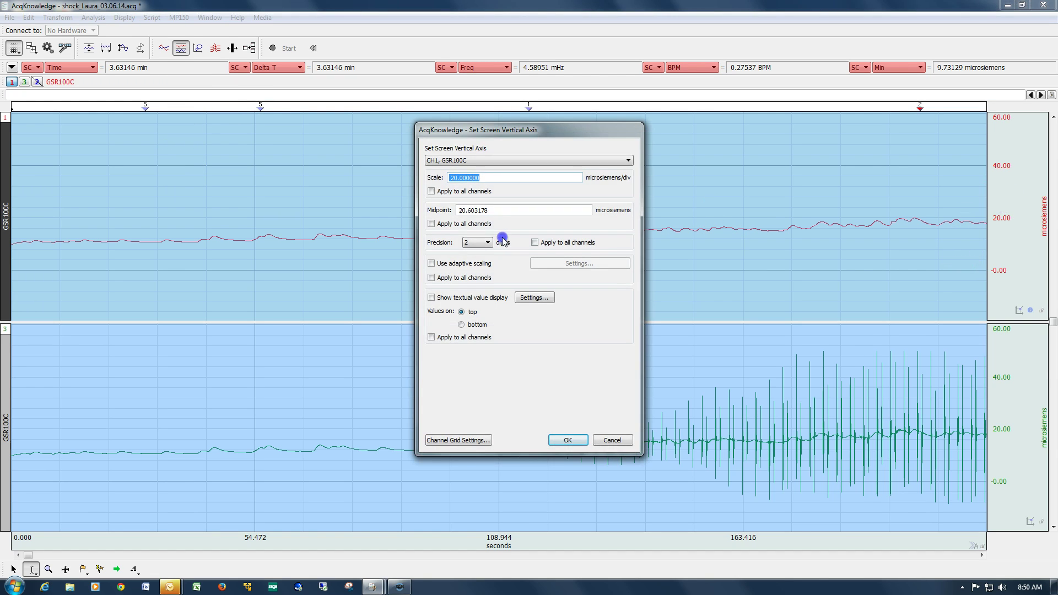
Give both GSR100C channels 20 microsiemens/div scale and 20.603178 midpoint, overlay them, then restack.
click(443, 197)
click(434, 224)
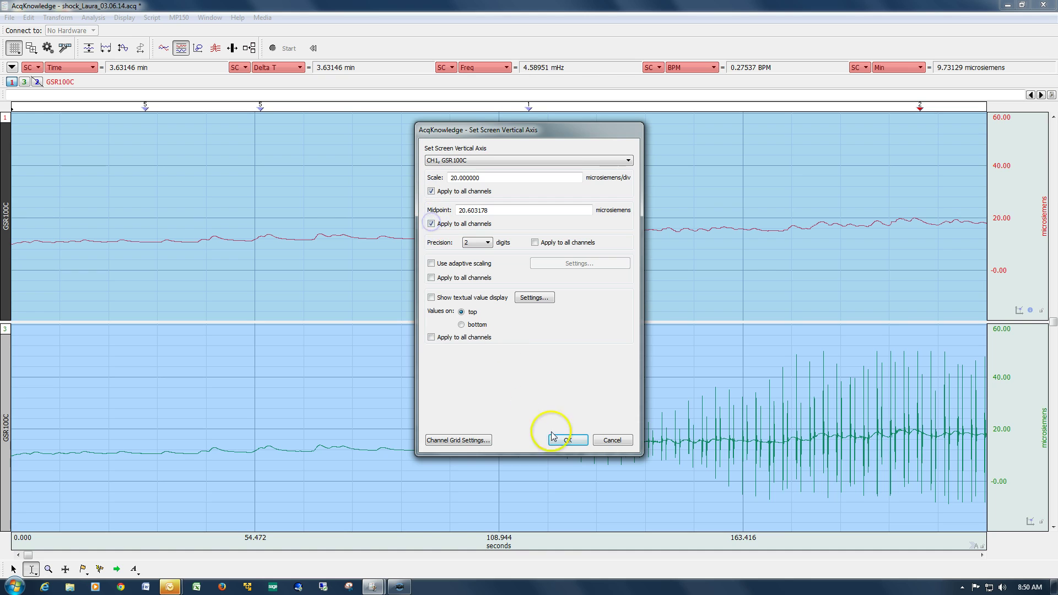
click(568, 442)
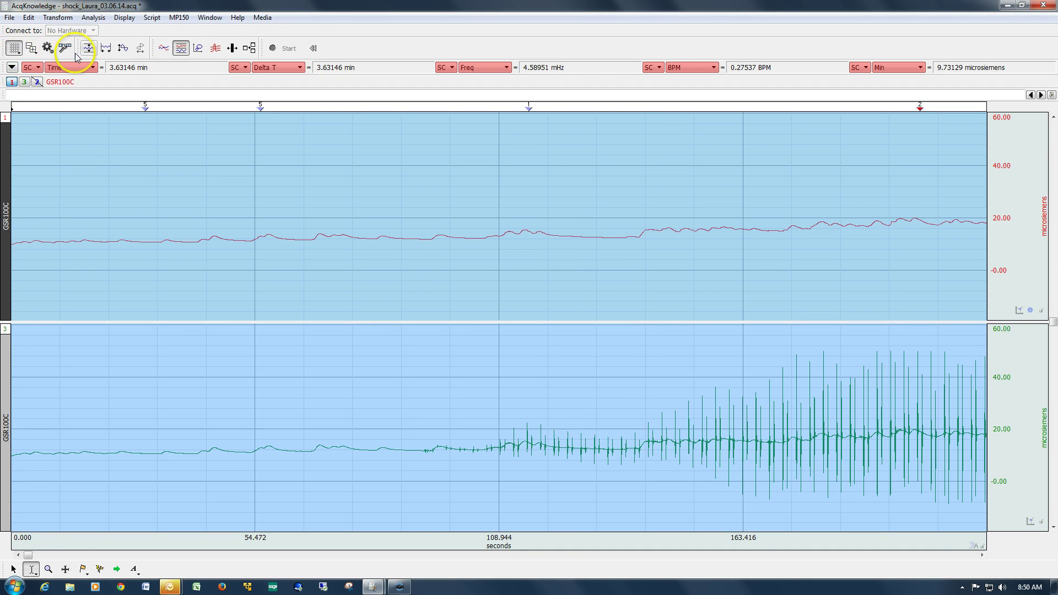
click(162, 50)
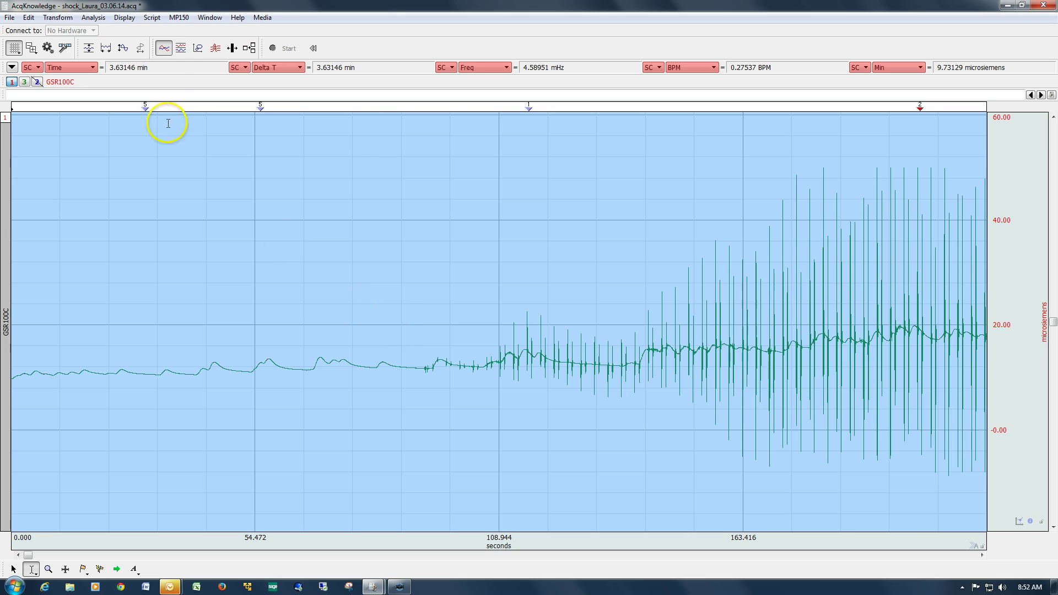
click(181, 48)
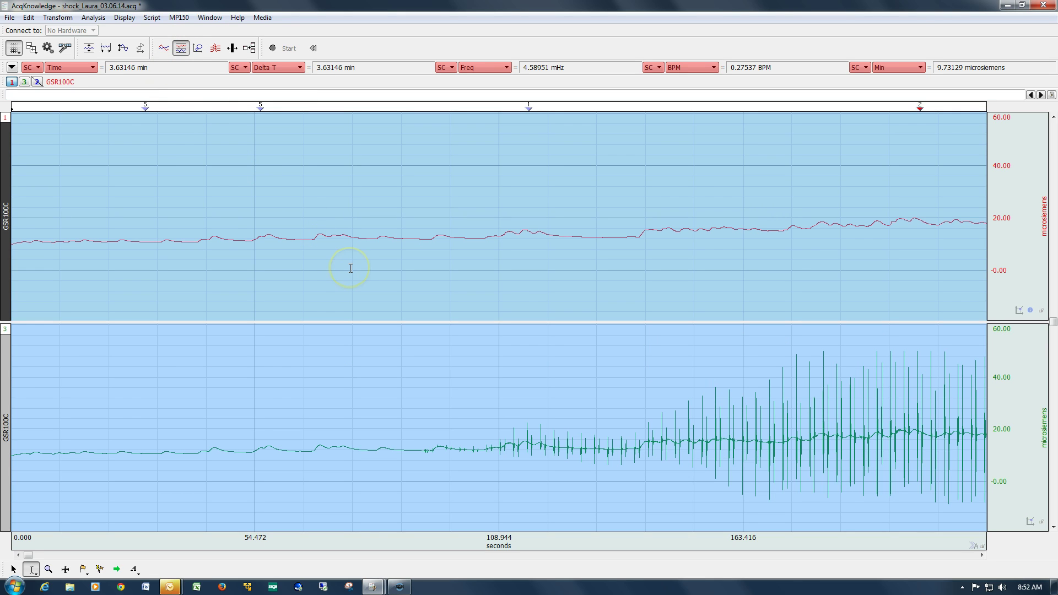